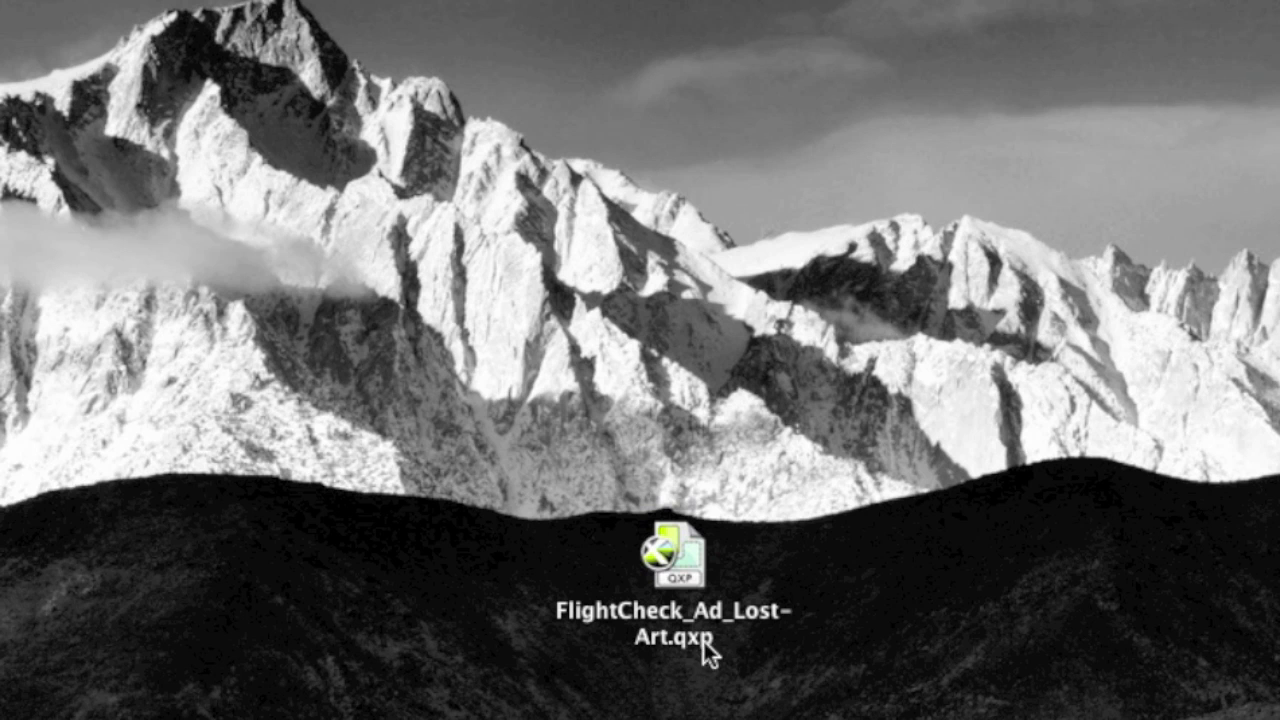
Step: Open the FlightCheck_Ad_Lost-Art.qxp file from the desktop
double_click(685, 568)
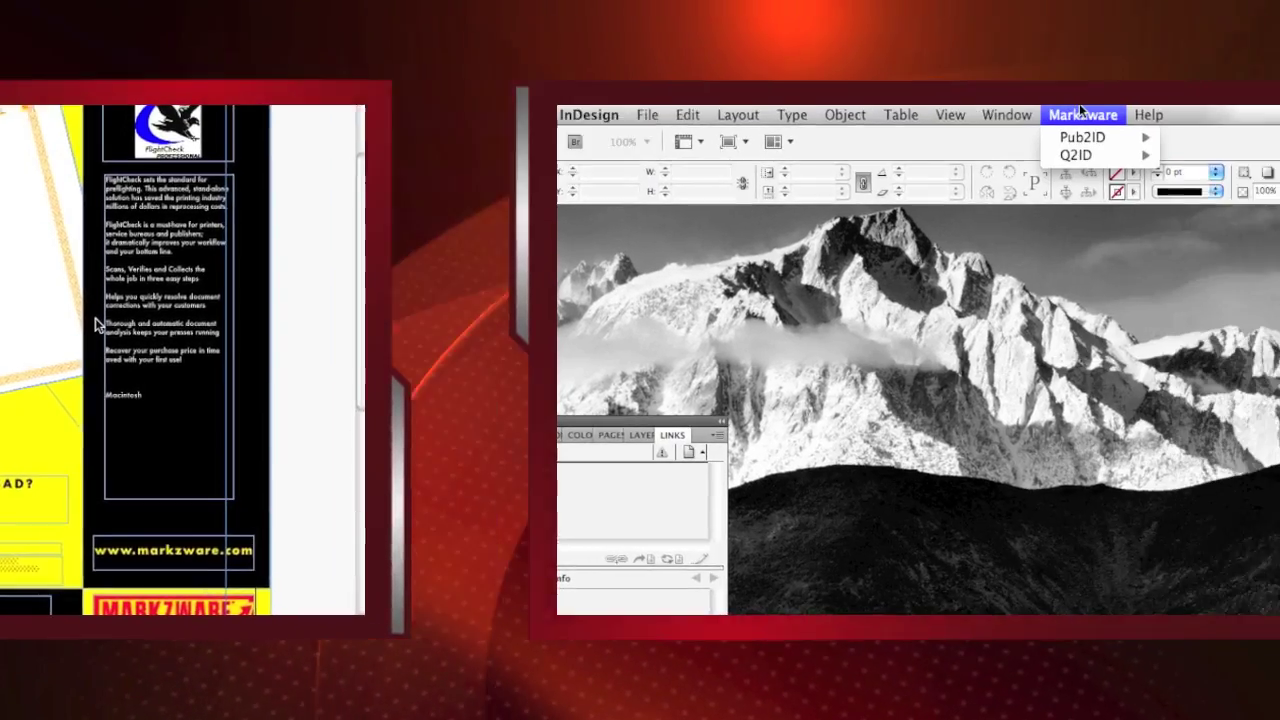
mouse_move(724, 72)
mouse_move(652, 74)
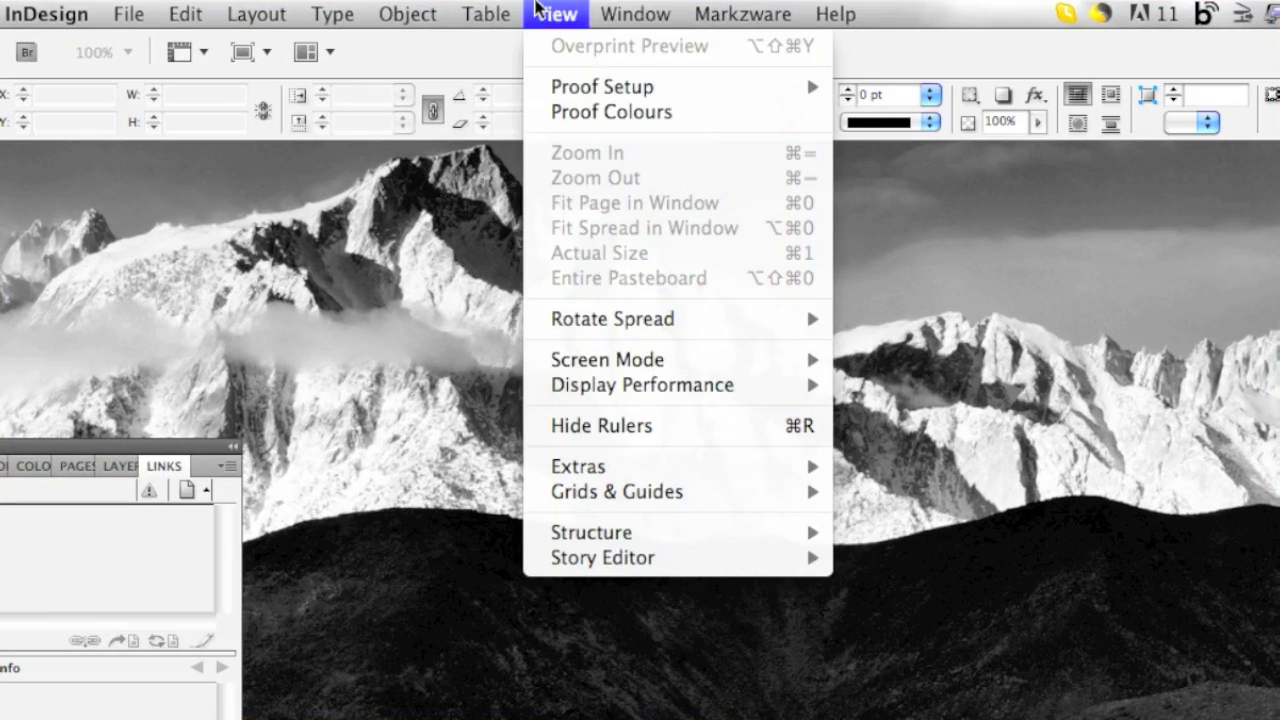
mouse_move(743, 20)
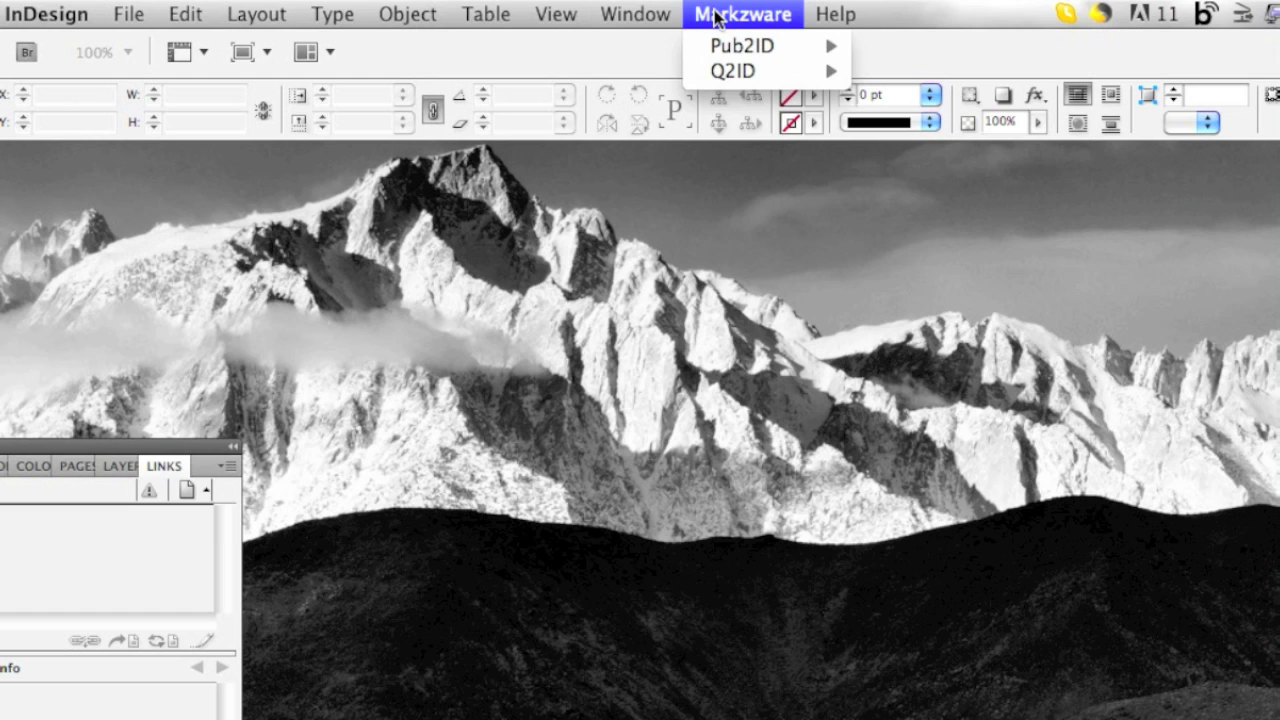
mouse_move(745, 72)
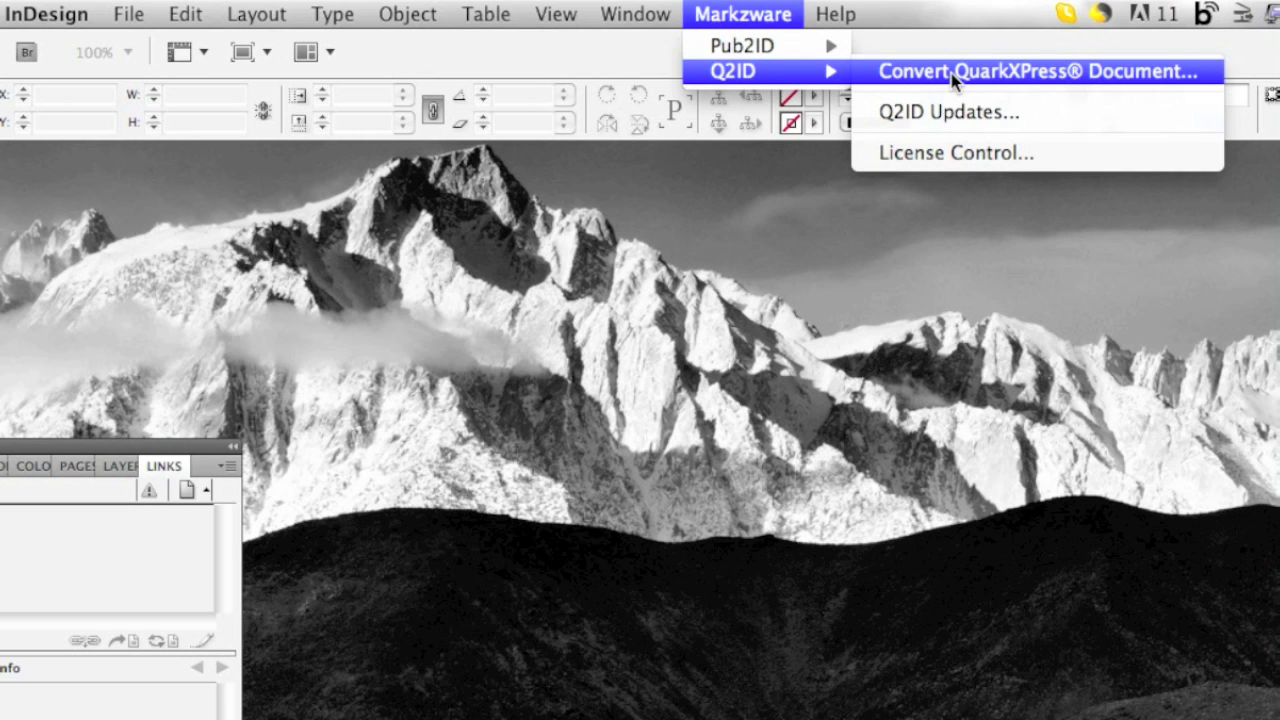
click(953, 155)
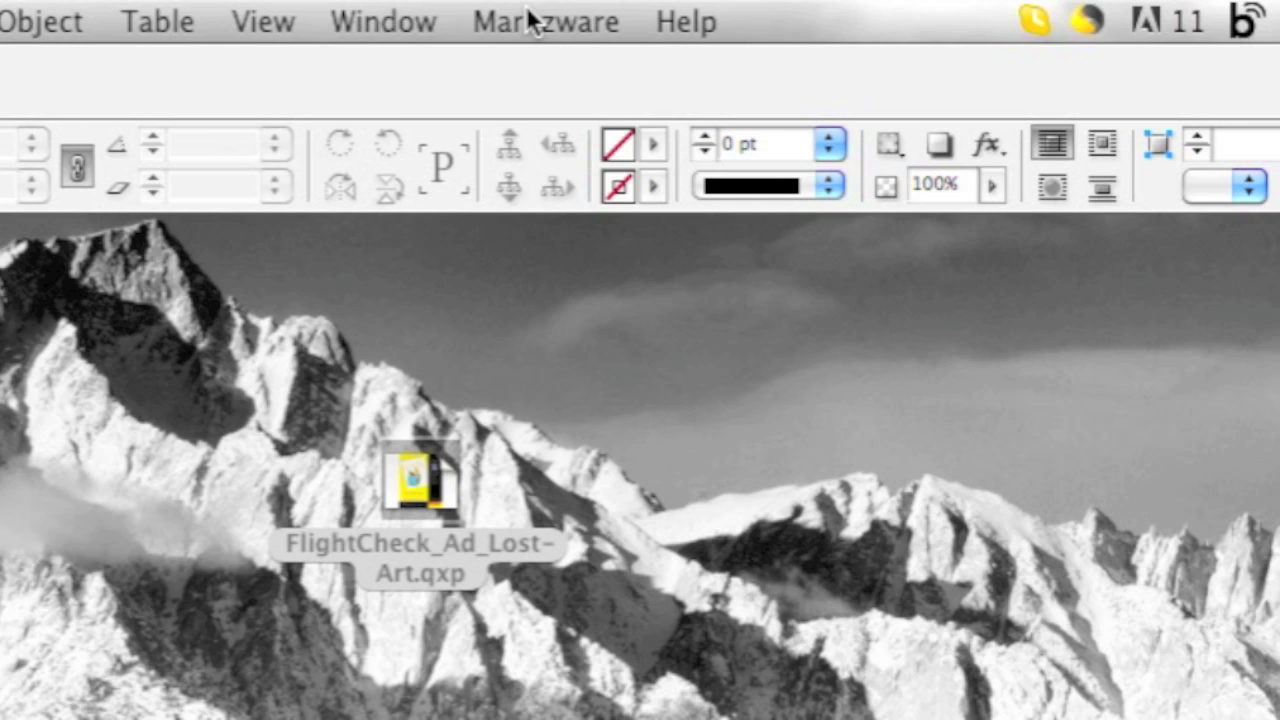
Step: Convert FlightCheck_Ad_Lost-Art.qxp from the Desktop with Markzware > Q2ID > Convert QuarkXPress Document
click(526, 20)
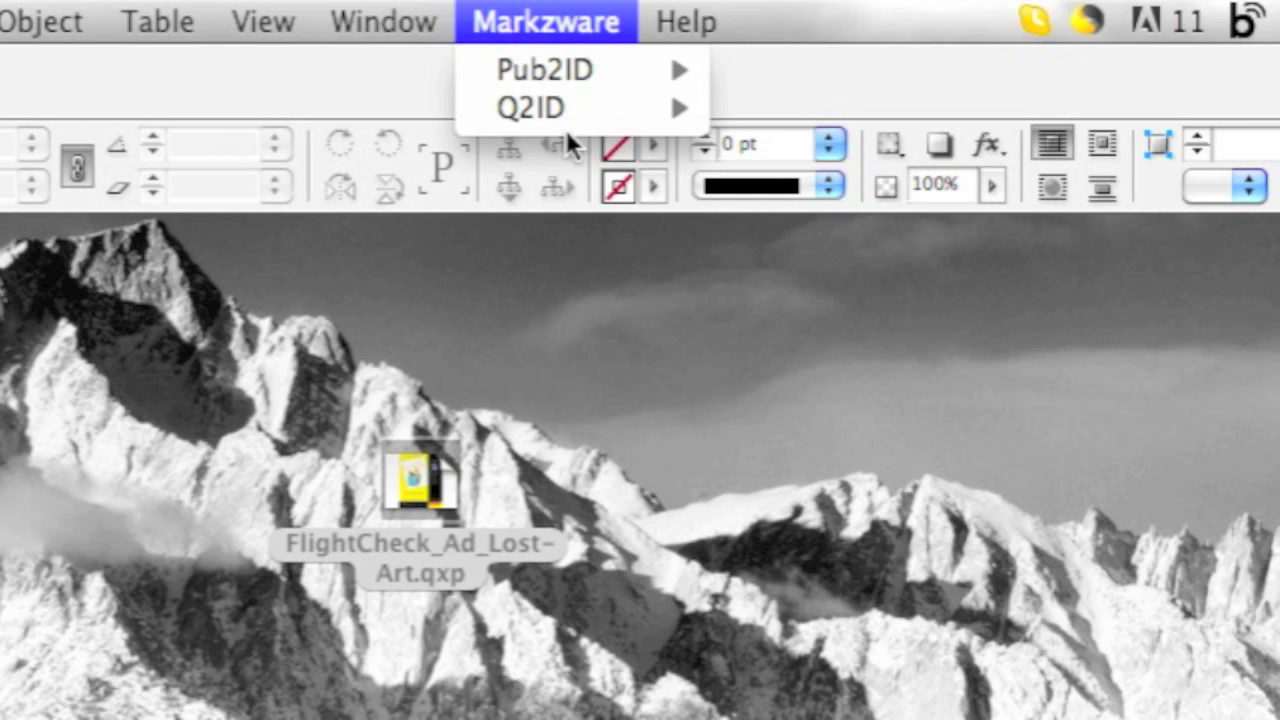
mouse_move(558, 114)
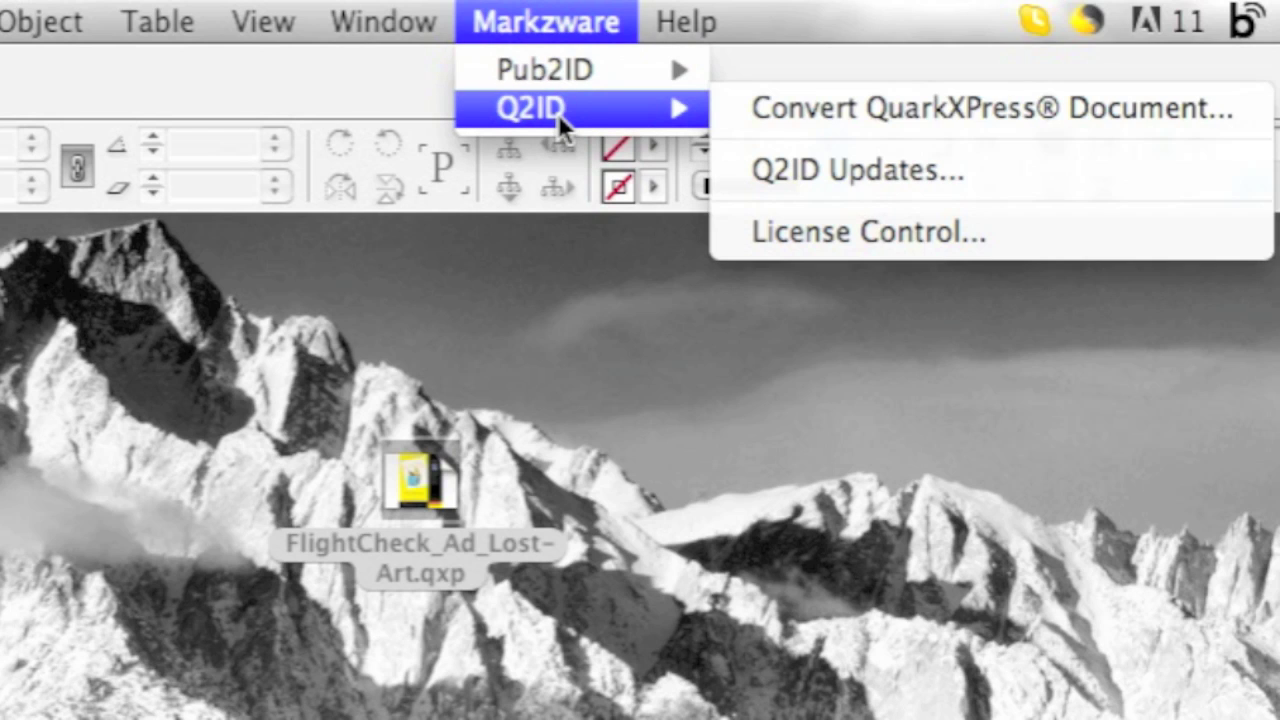
click(927, 124)
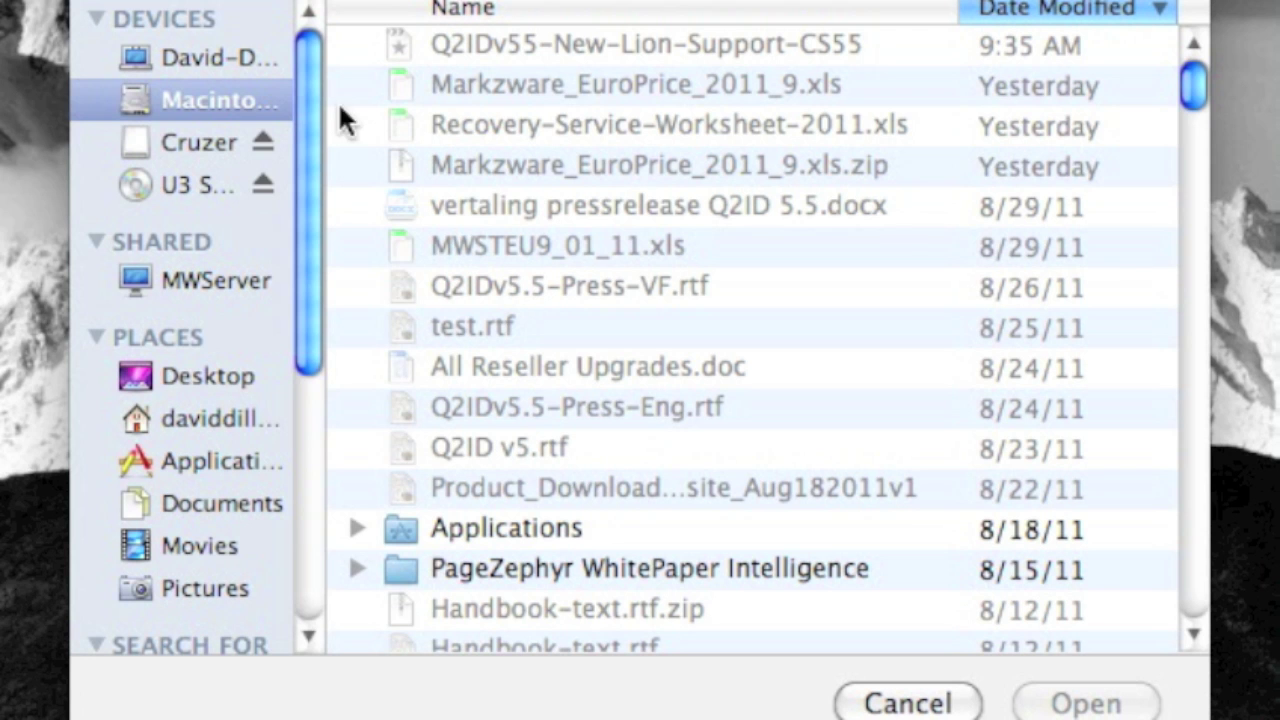
click(200, 376)
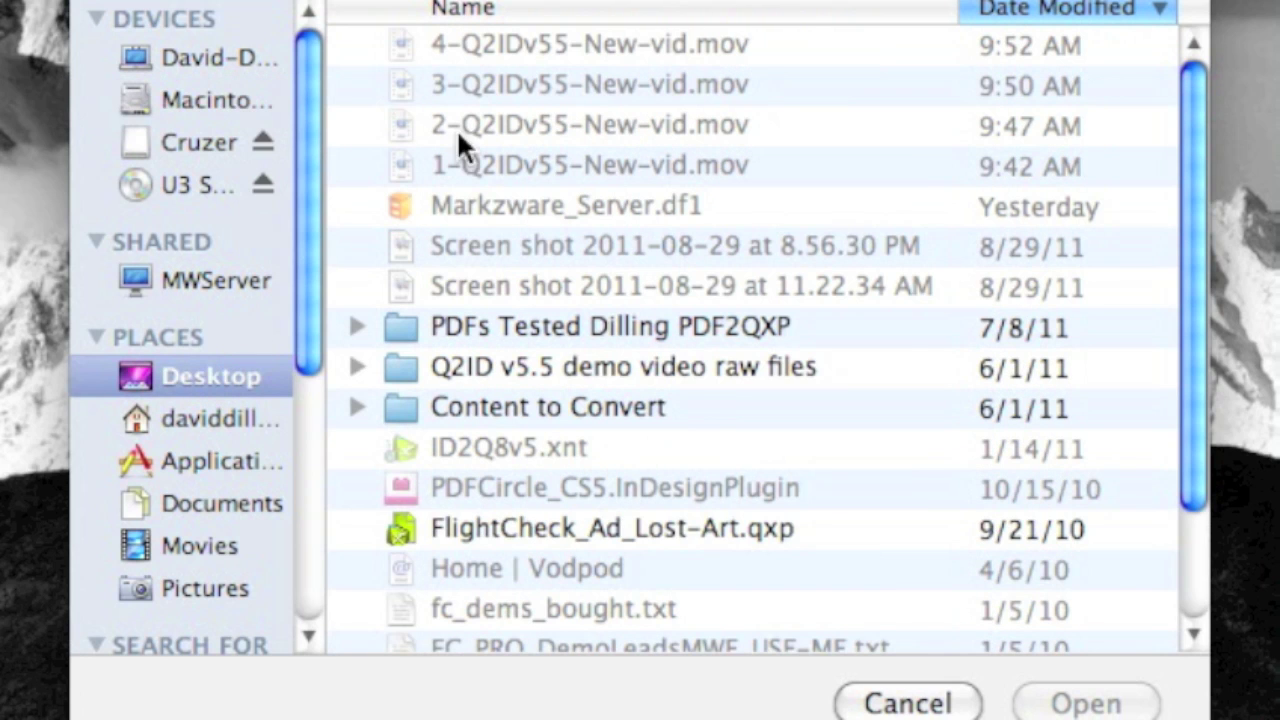
click(617, 528)
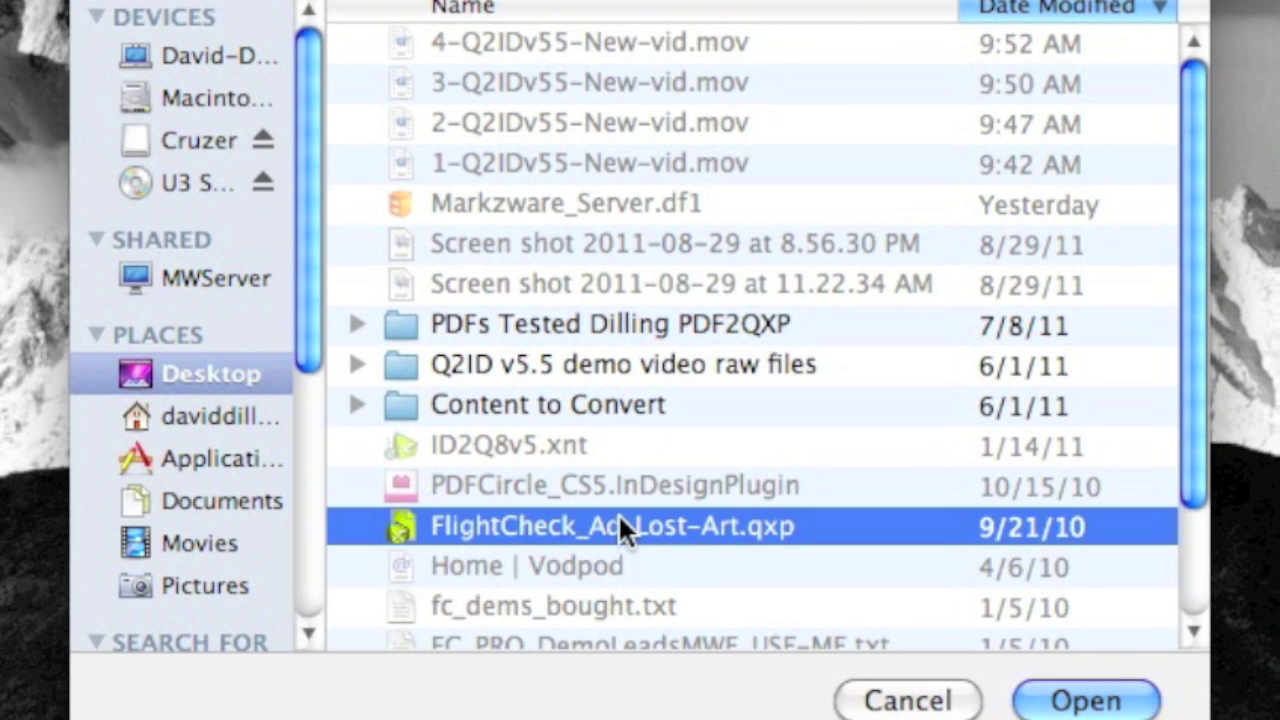
click(1088, 702)
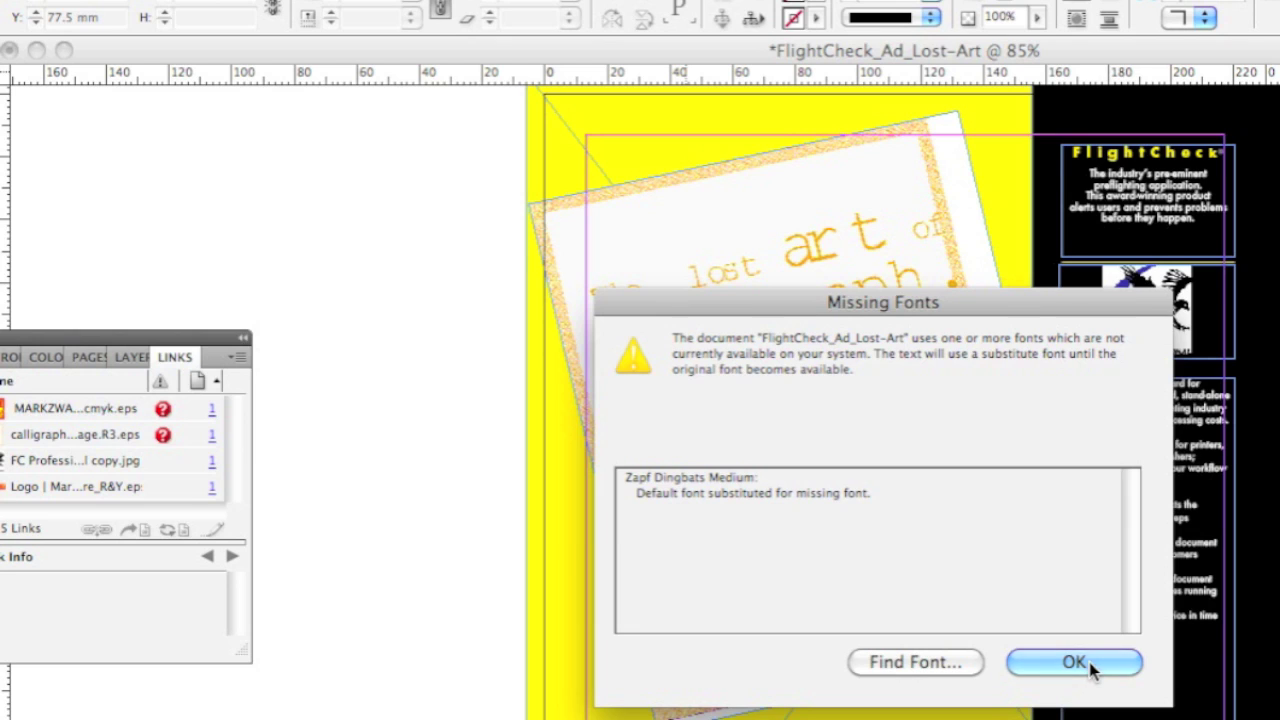
Step: Accept the default substitute for missing Zapf Dingbats and scroll through the converted ad
click(1074, 663)
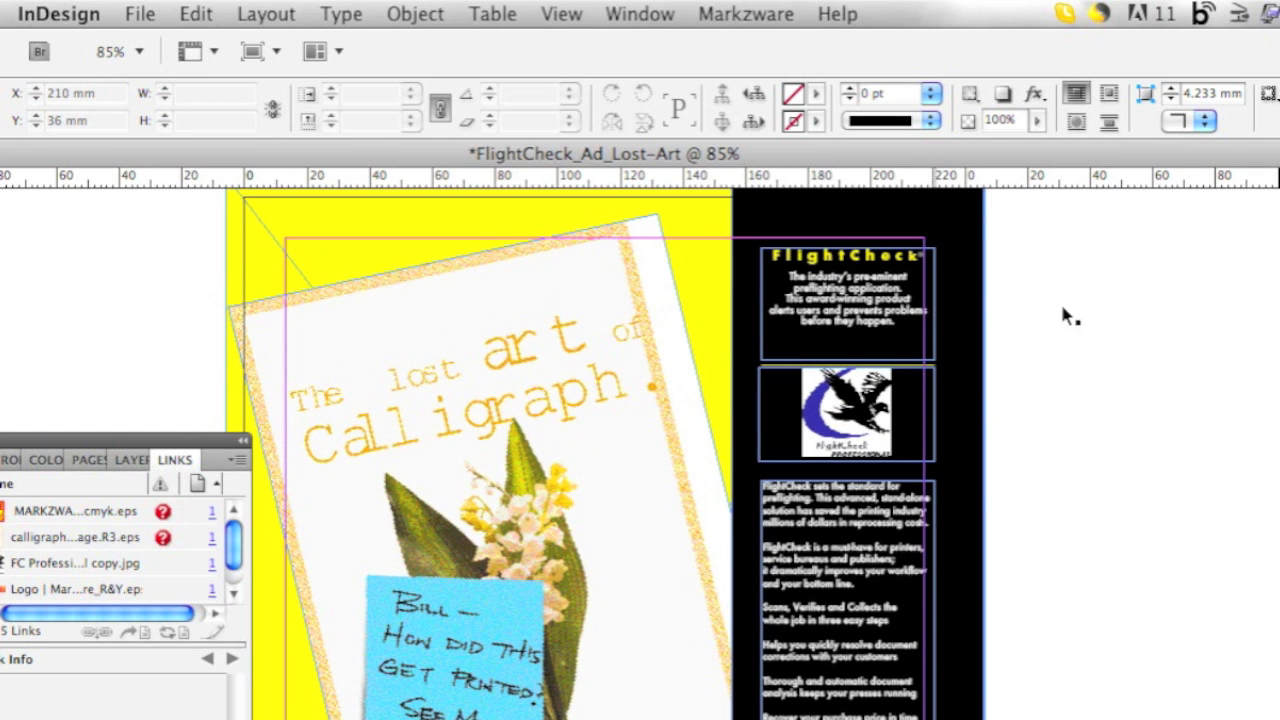
scroll(1071, 316, down, 3)
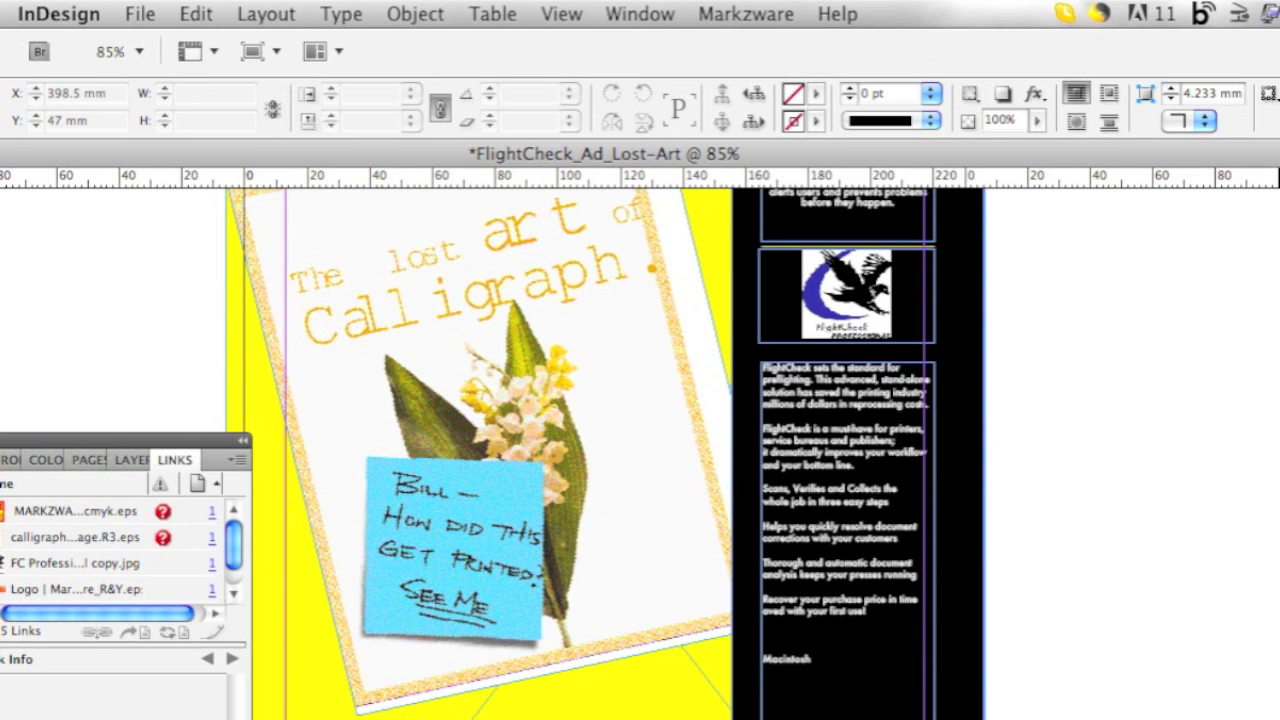
scroll(1100, 480, up, 3)
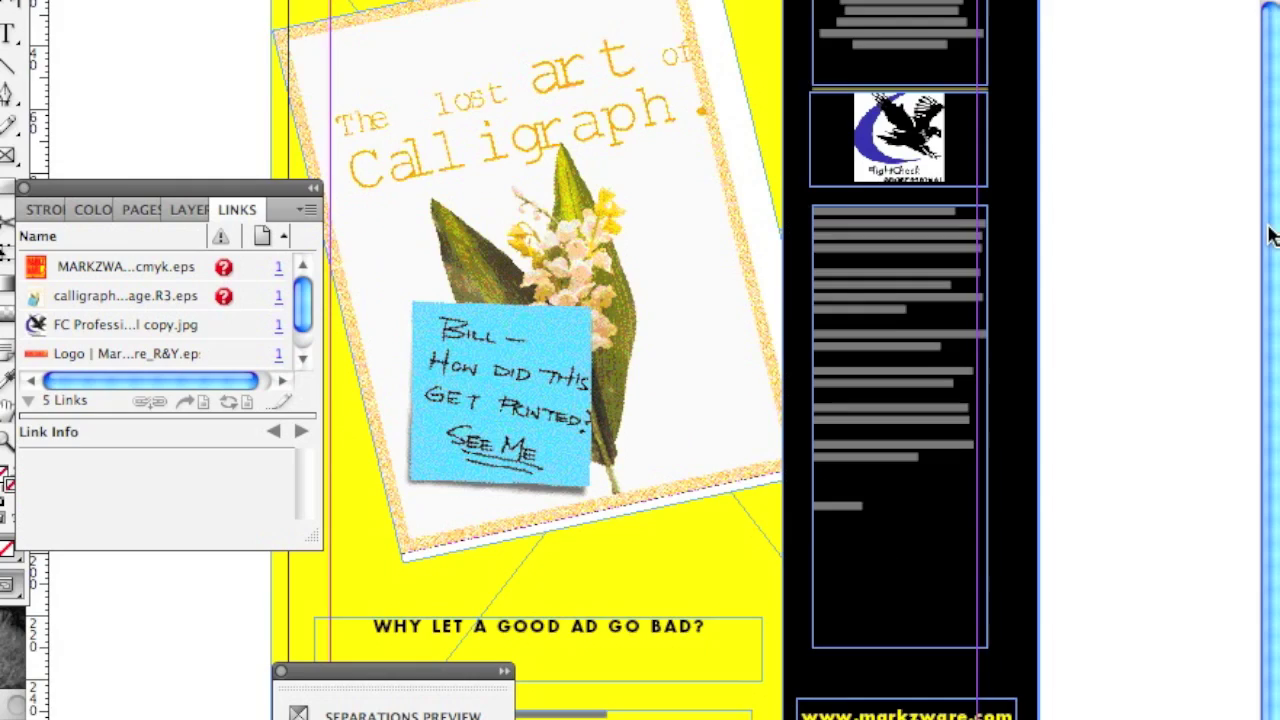
scroll(1270, 240, down, 1)
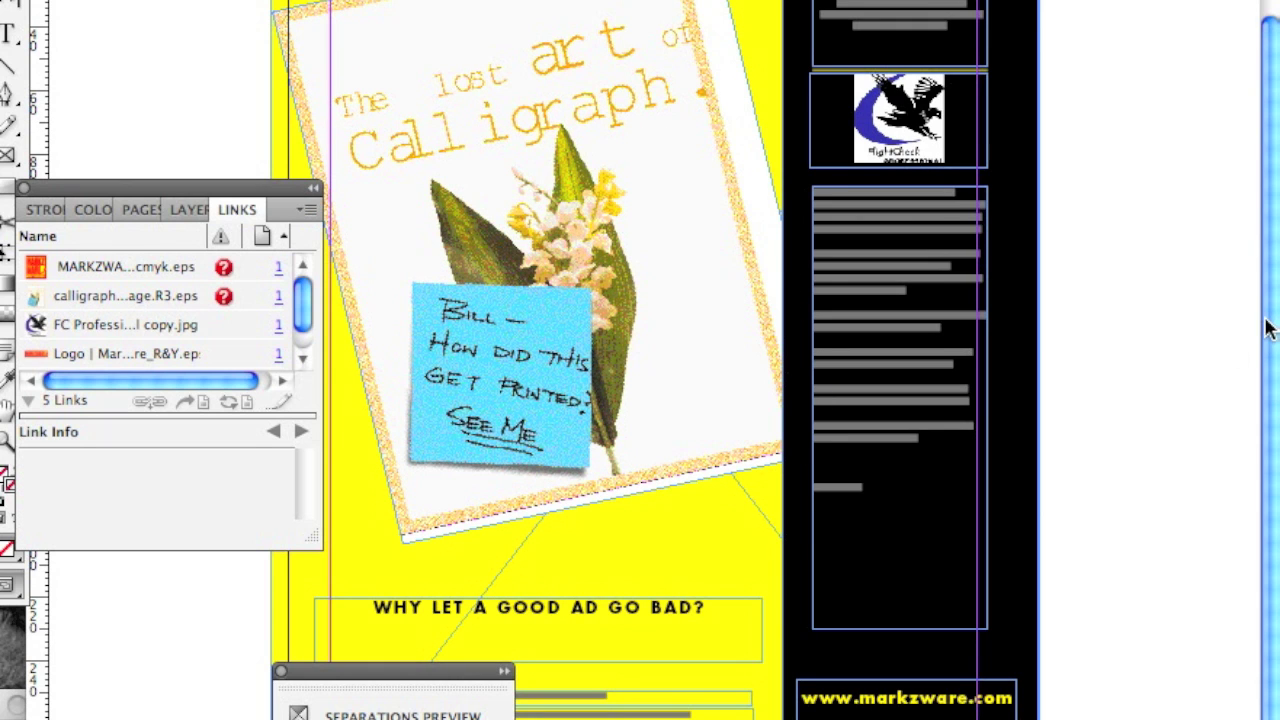
scroll(1268, 330, down, 5)
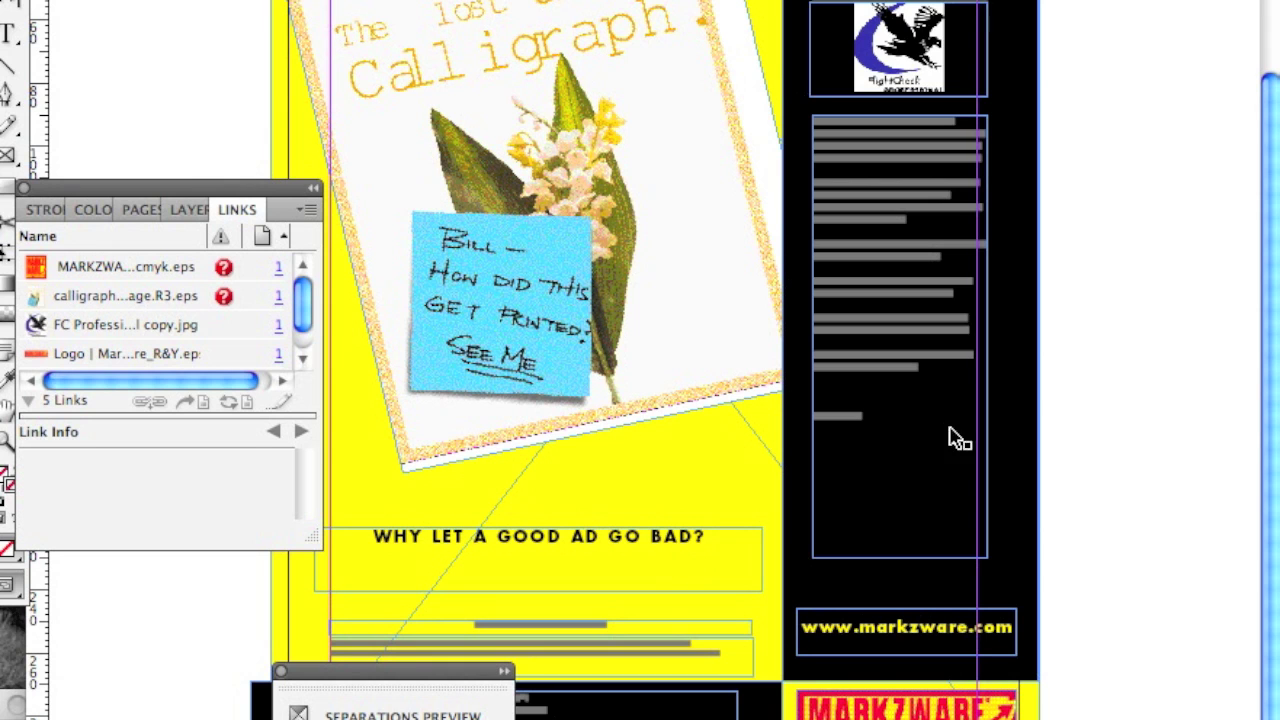
scroll(1266, 357, up, 8)
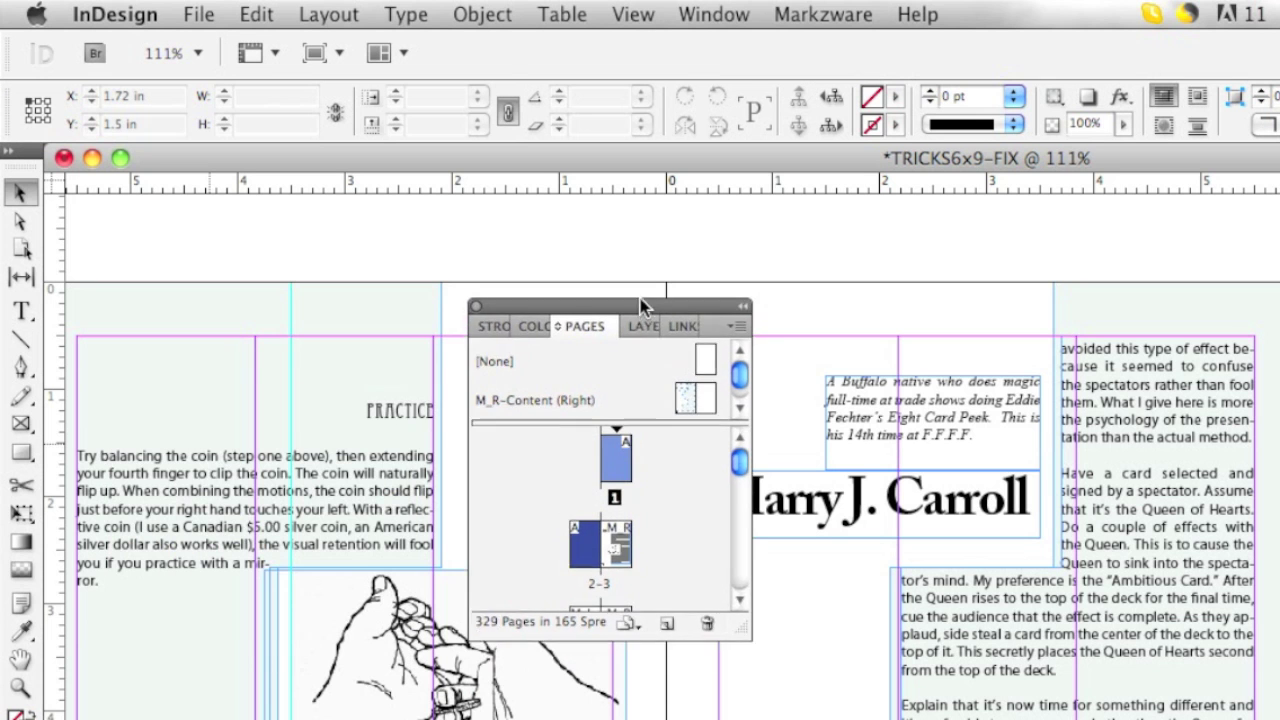
drag(643, 305, 648, 245)
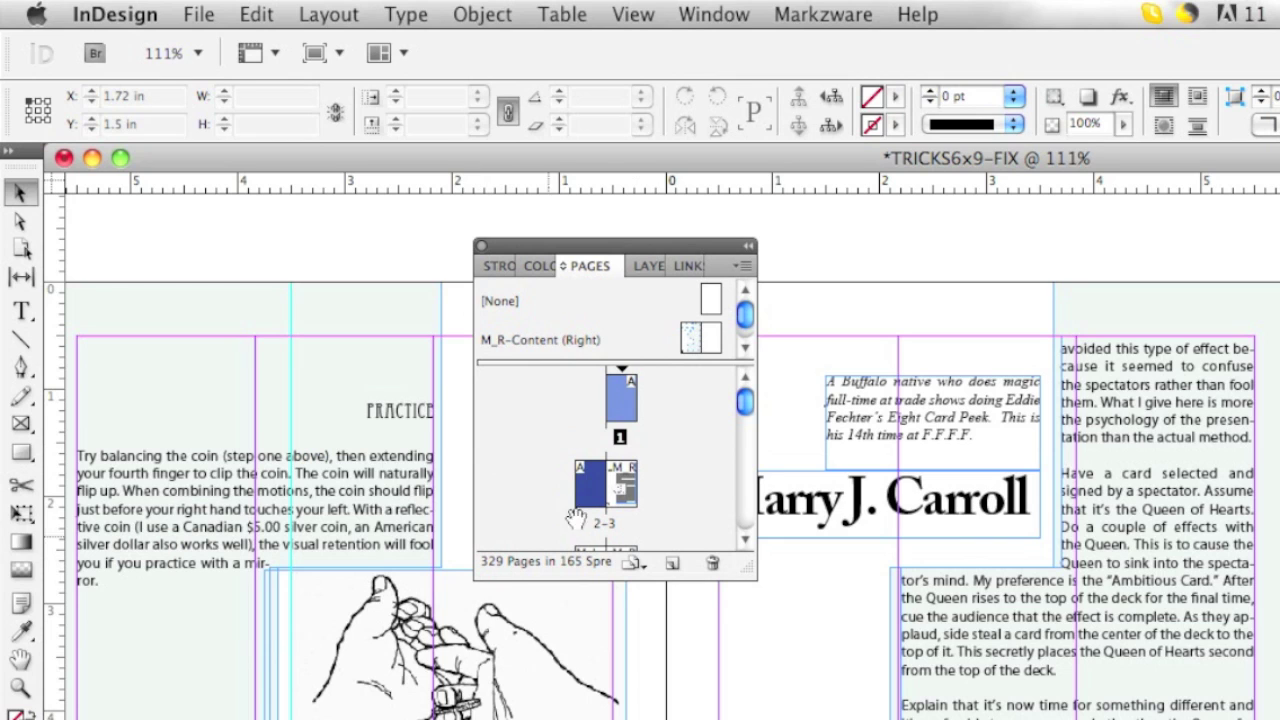
click(744, 539)
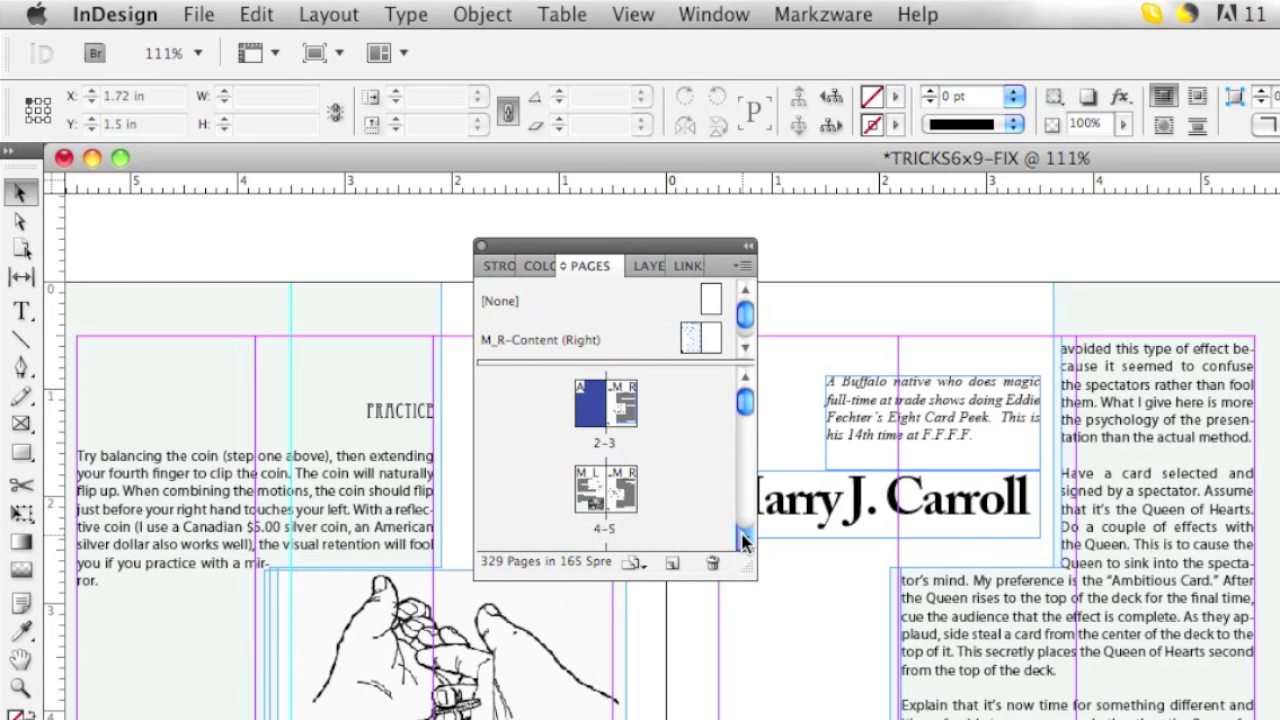
drag(744, 539, 744, 539)
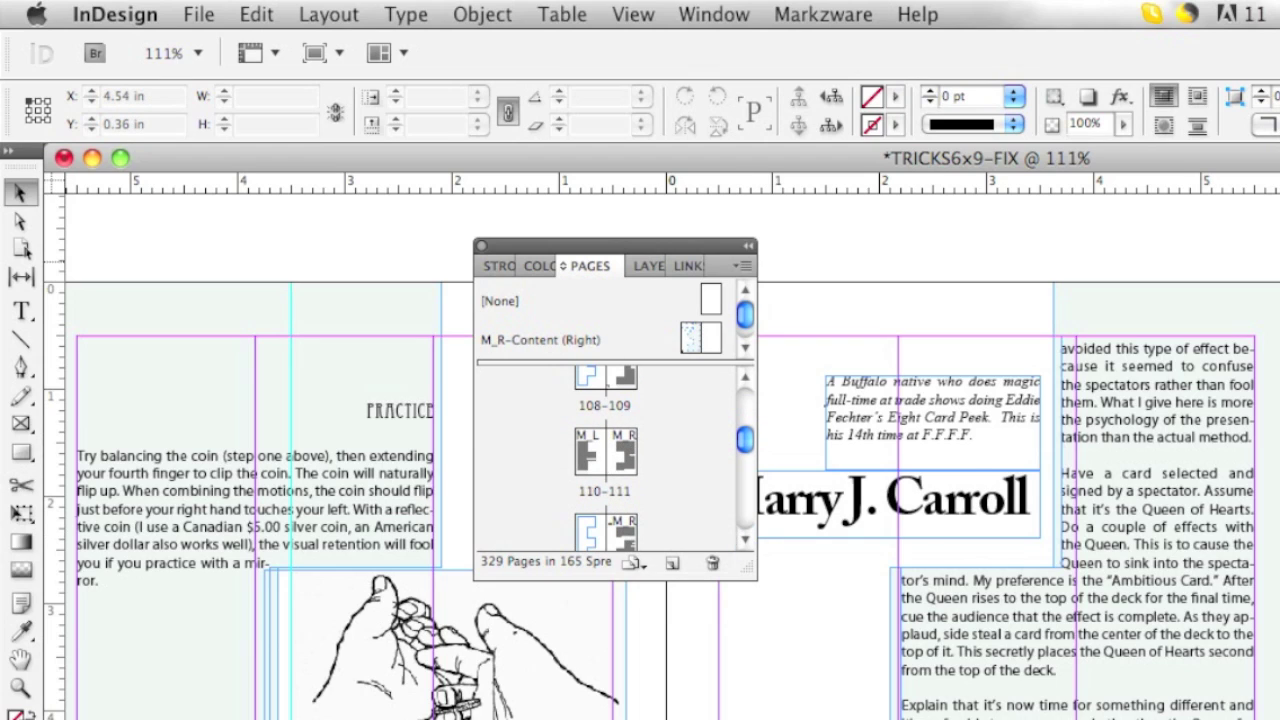
scroll(660, 450, down, 20)
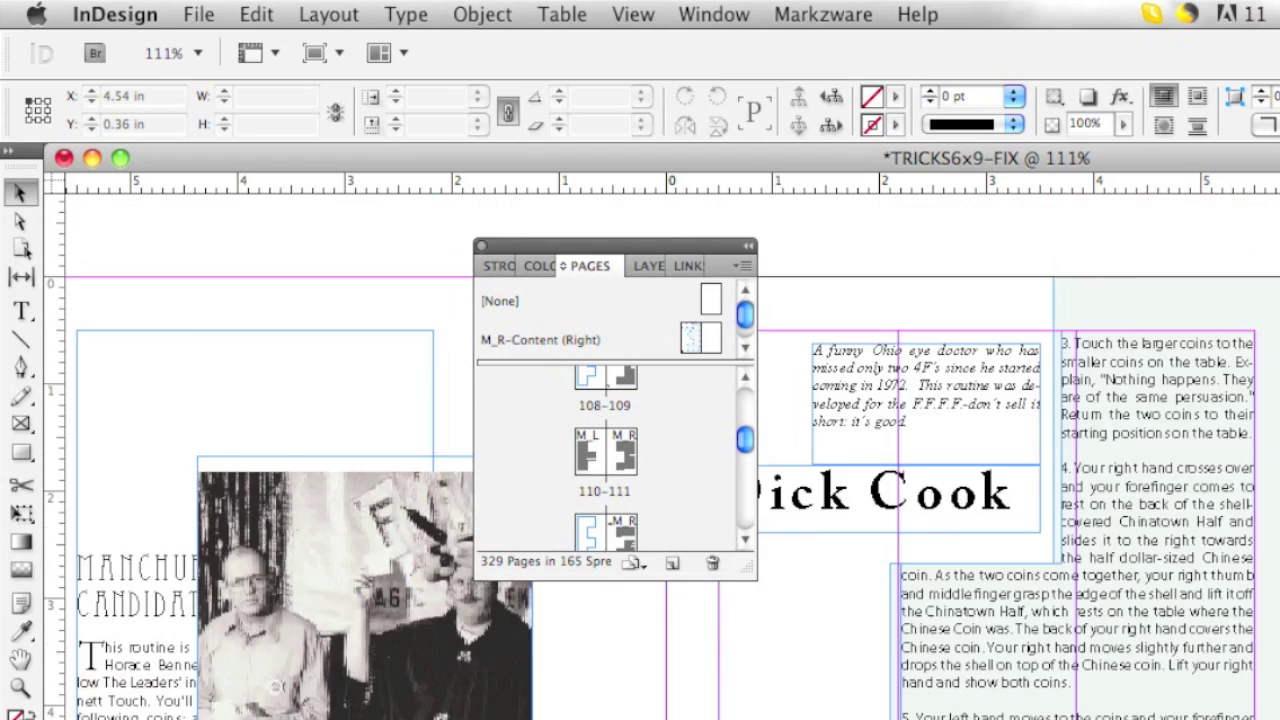
scroll(660, 450, down, 20)
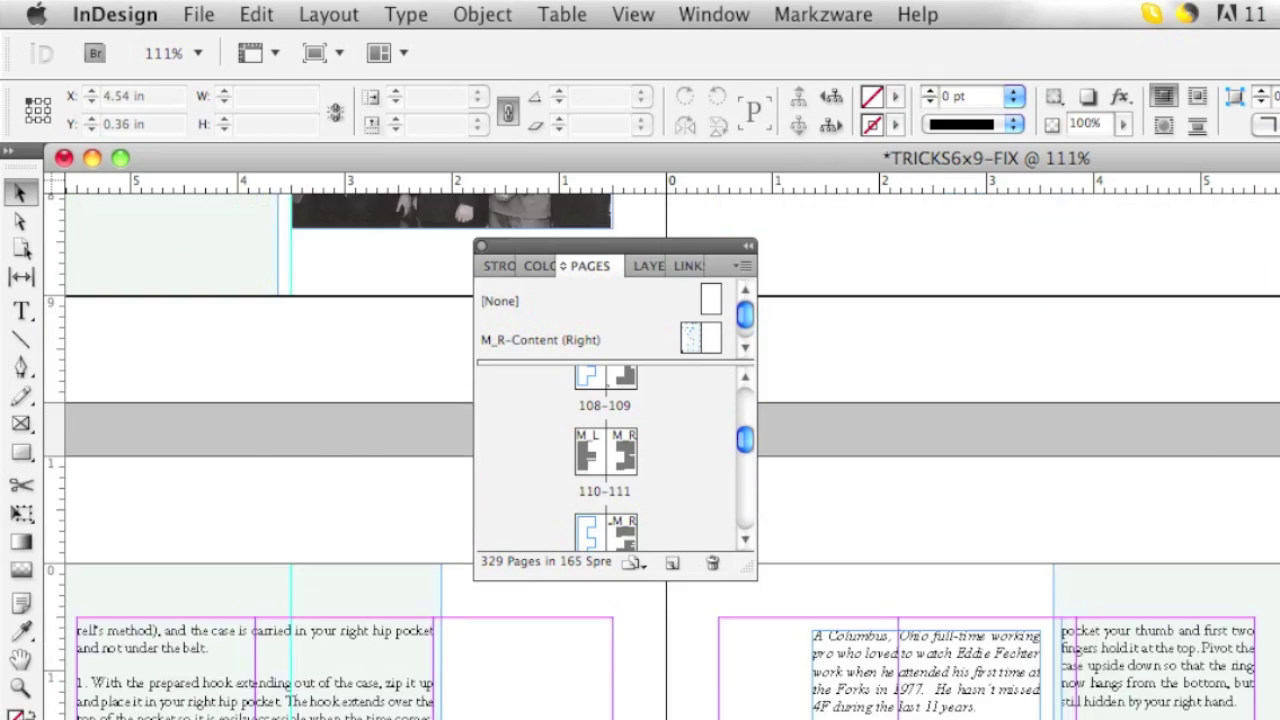
scroll(660, 450, down, 20)
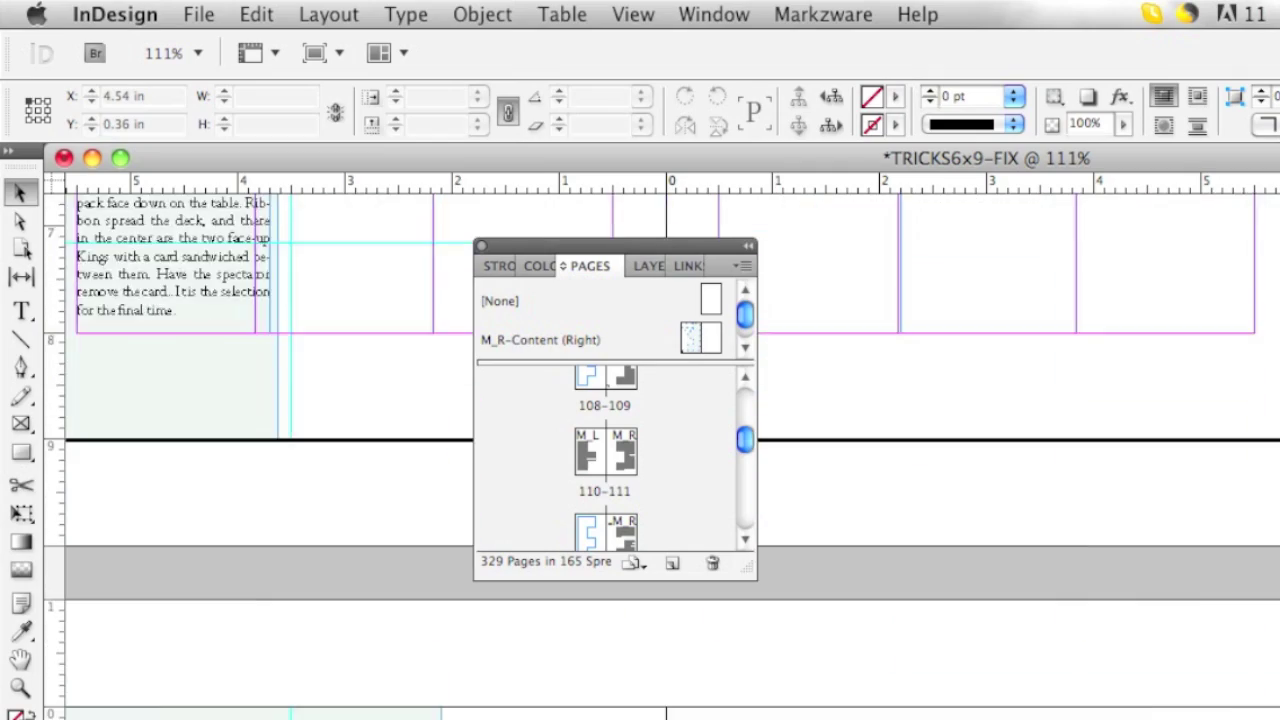
scroll(660, 450, down, 20)
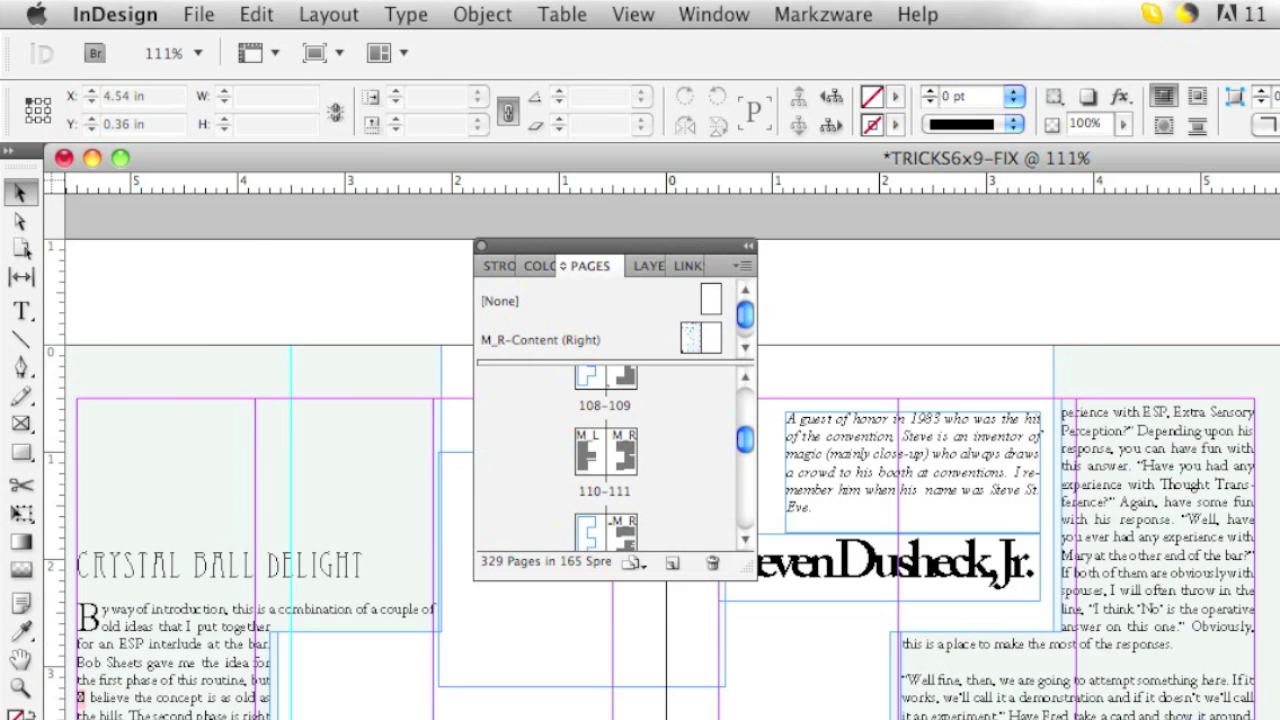
scroll(660, 450, down, 5)
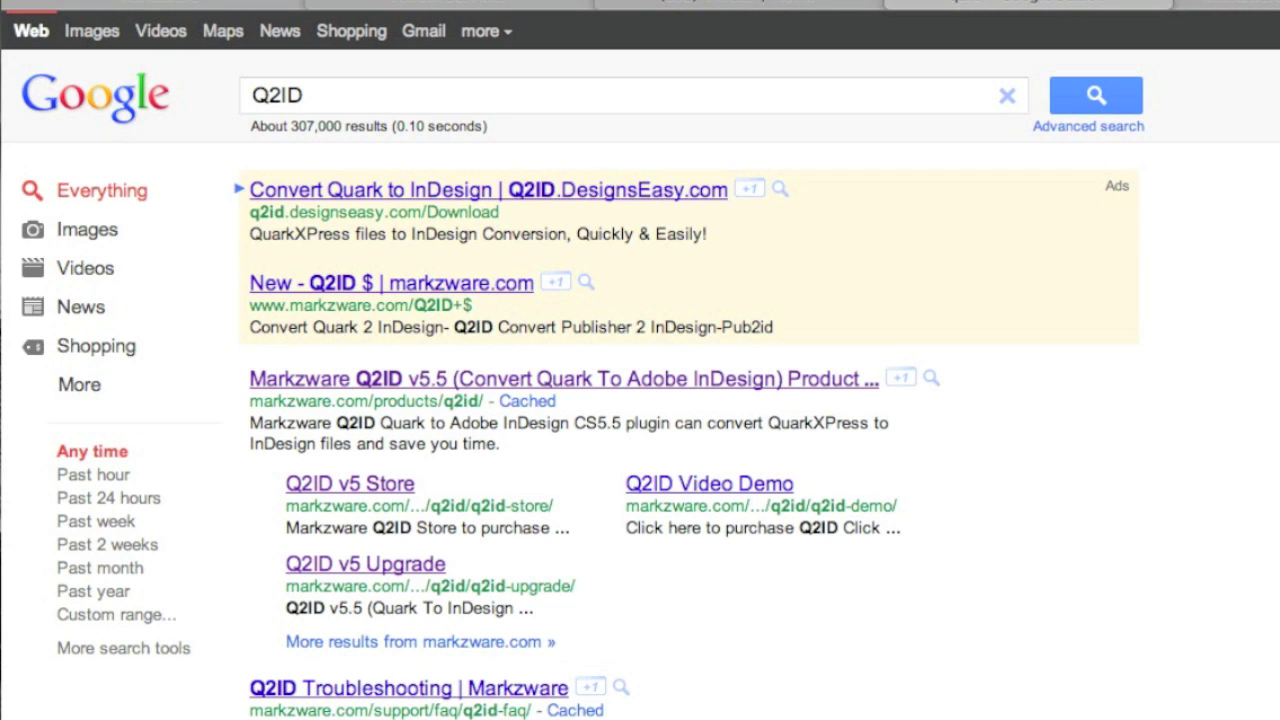
Step: Scroll down the Google results for Q2ID, then go to the markzwareTV's Channel tab
scroll(640, 365, down, 2)
scroll(715, 185, down, 1)
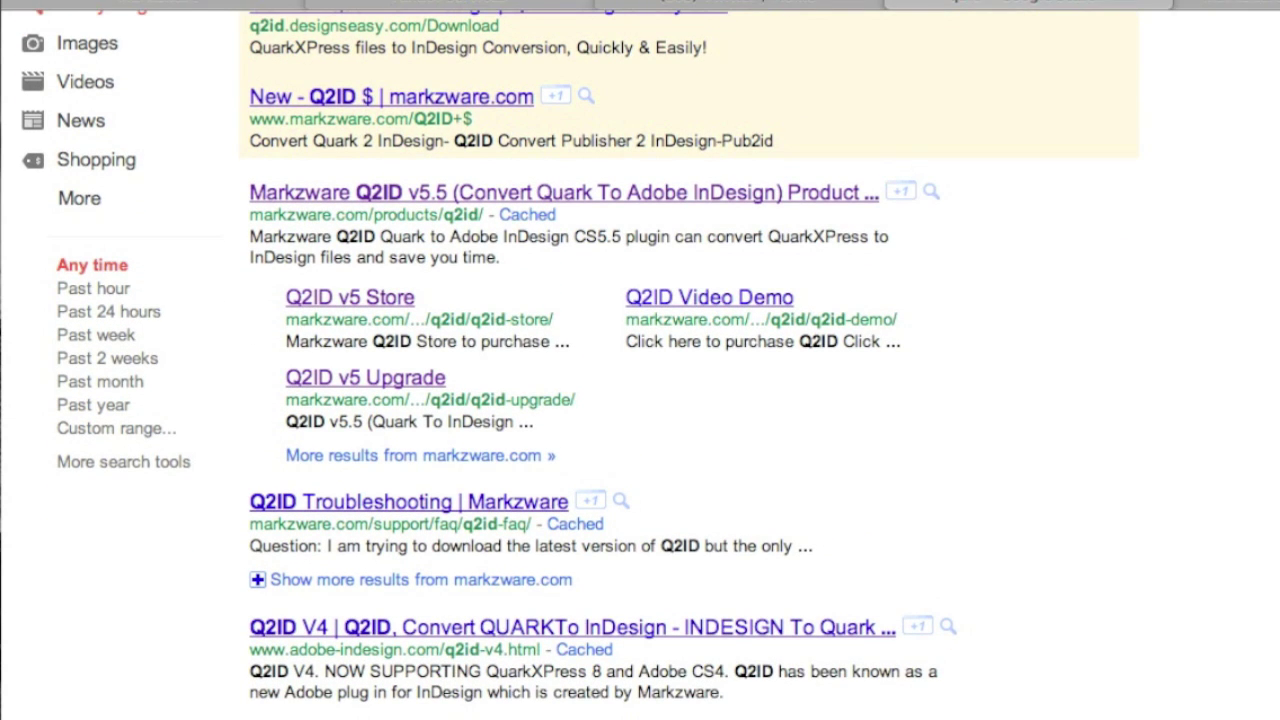
scroll(640, 360, down, 8)
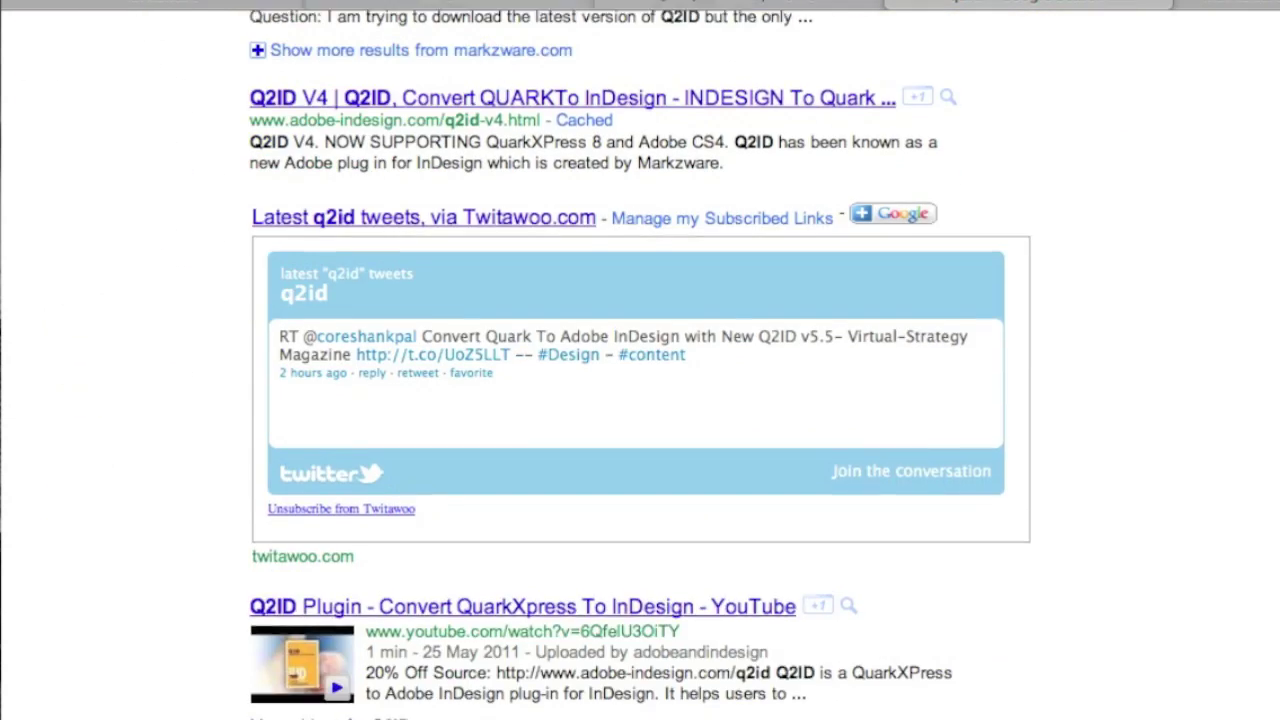
scroll(640, 360, down, 2)
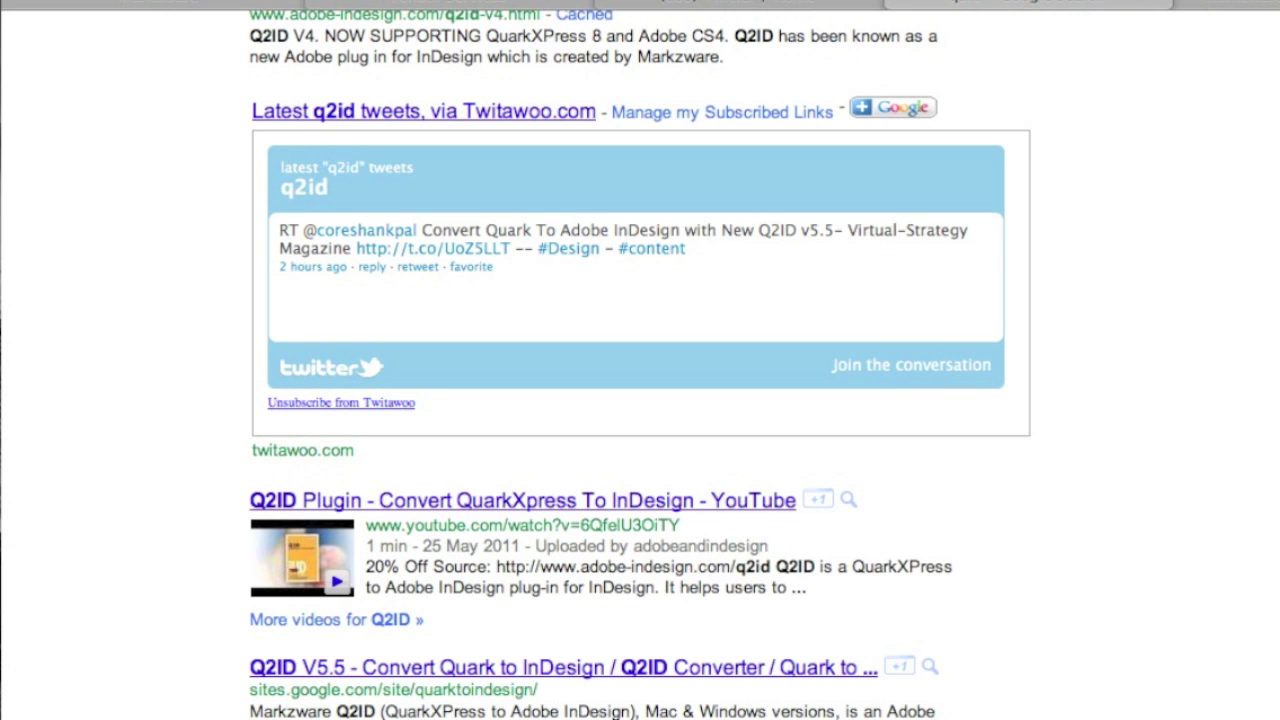
scroll(640, 360, down, 2)
click(1240, 101)
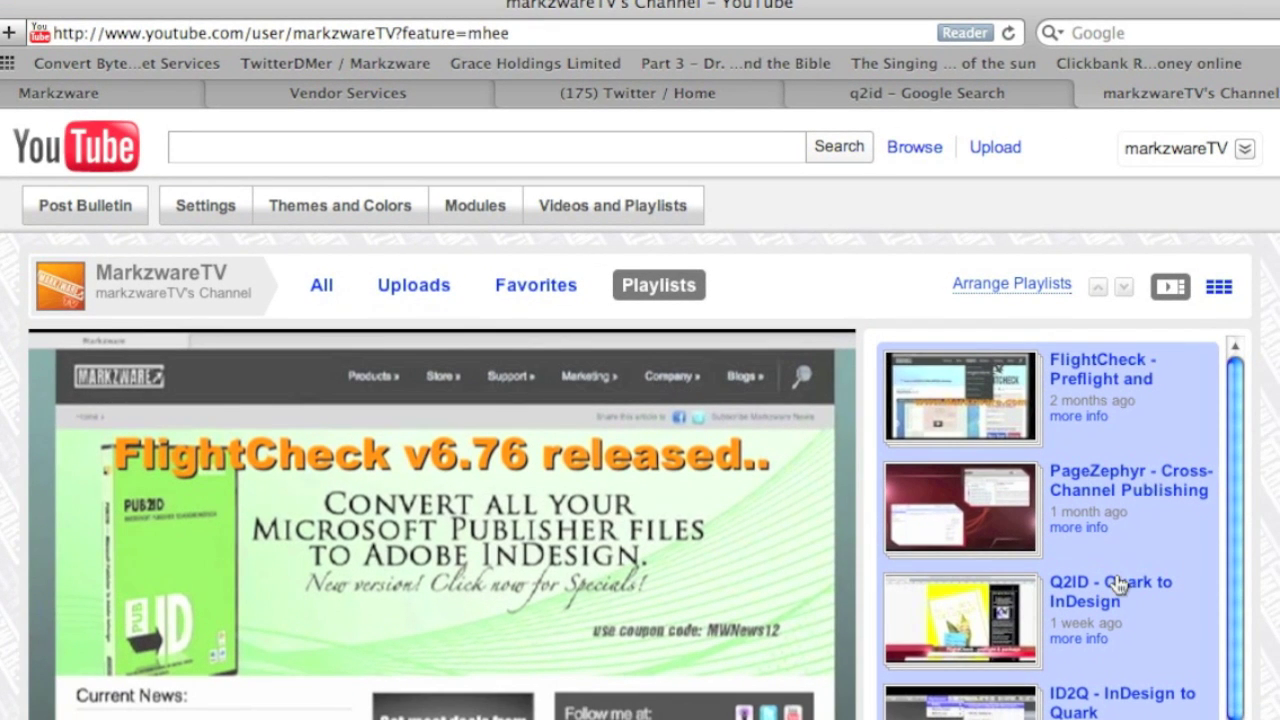
Step: Play the Testimonials (video) - Markzware playlist on the MarkzwareTV channel
drag(1233, 520, 1155, 658)
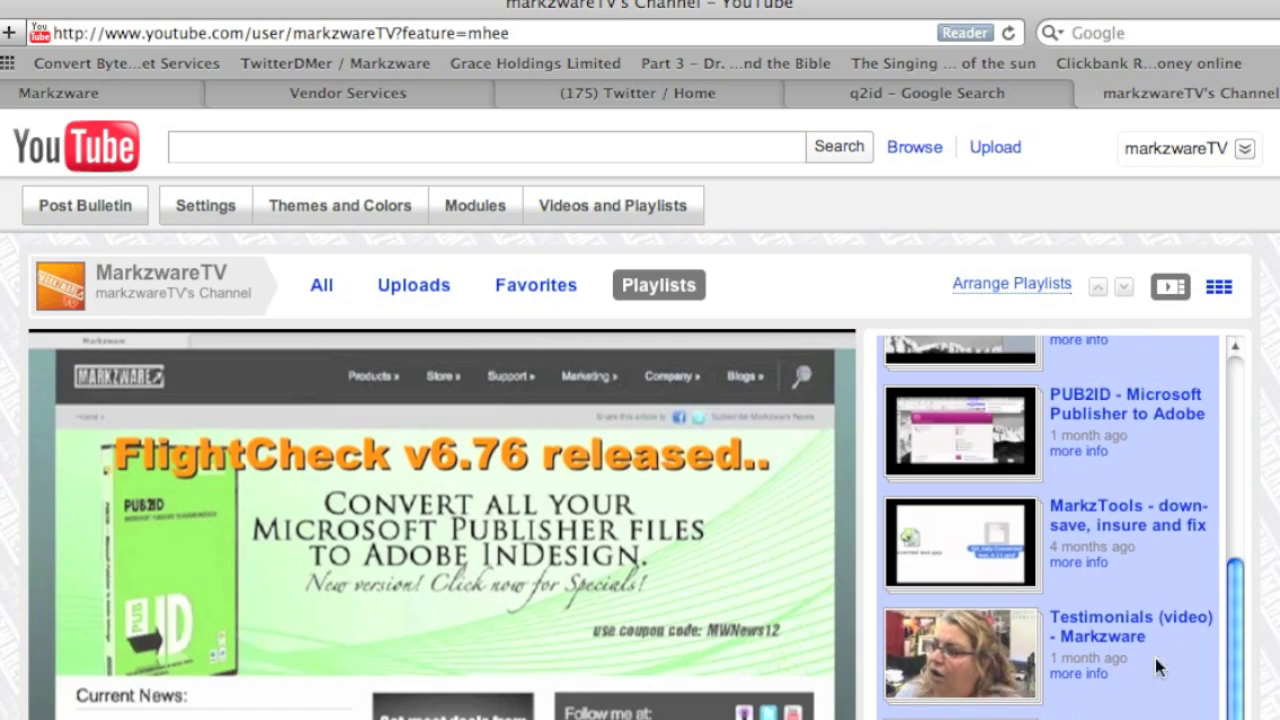
click(1118, 622)
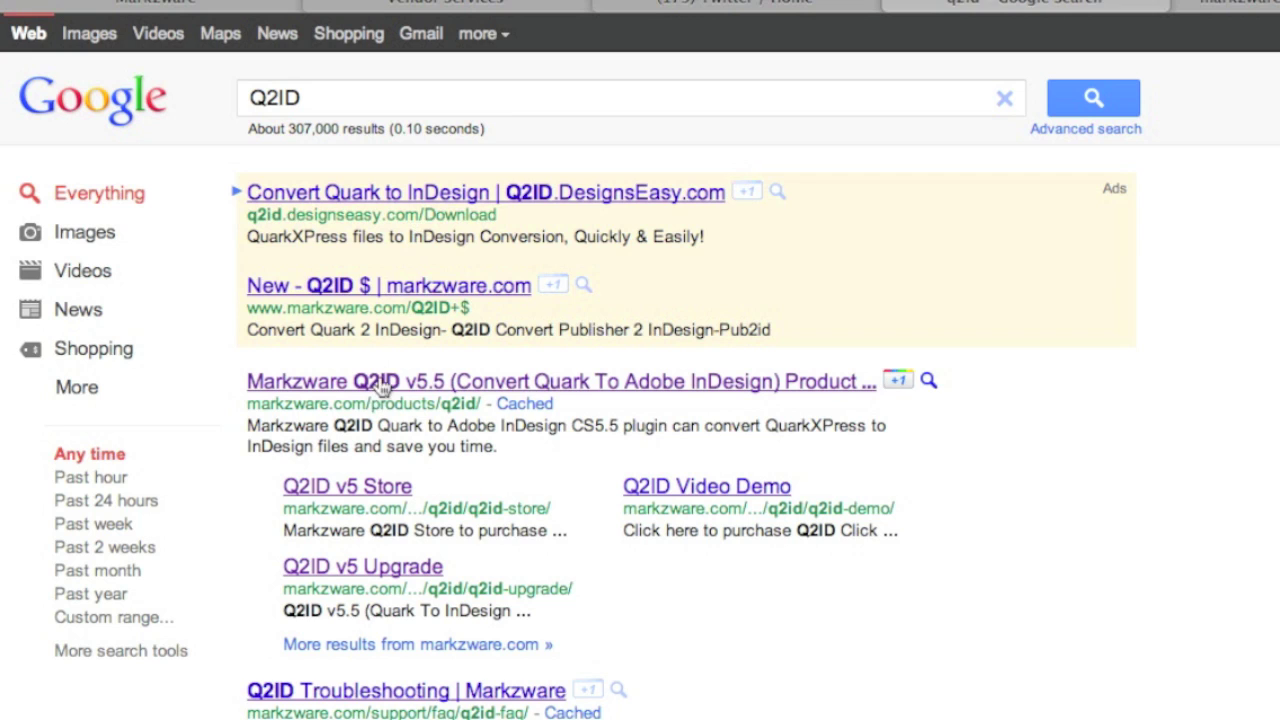
Step: Open the Markzware Q2ID v5.5 result and scroll down to its System Requirements
click(383, 385)
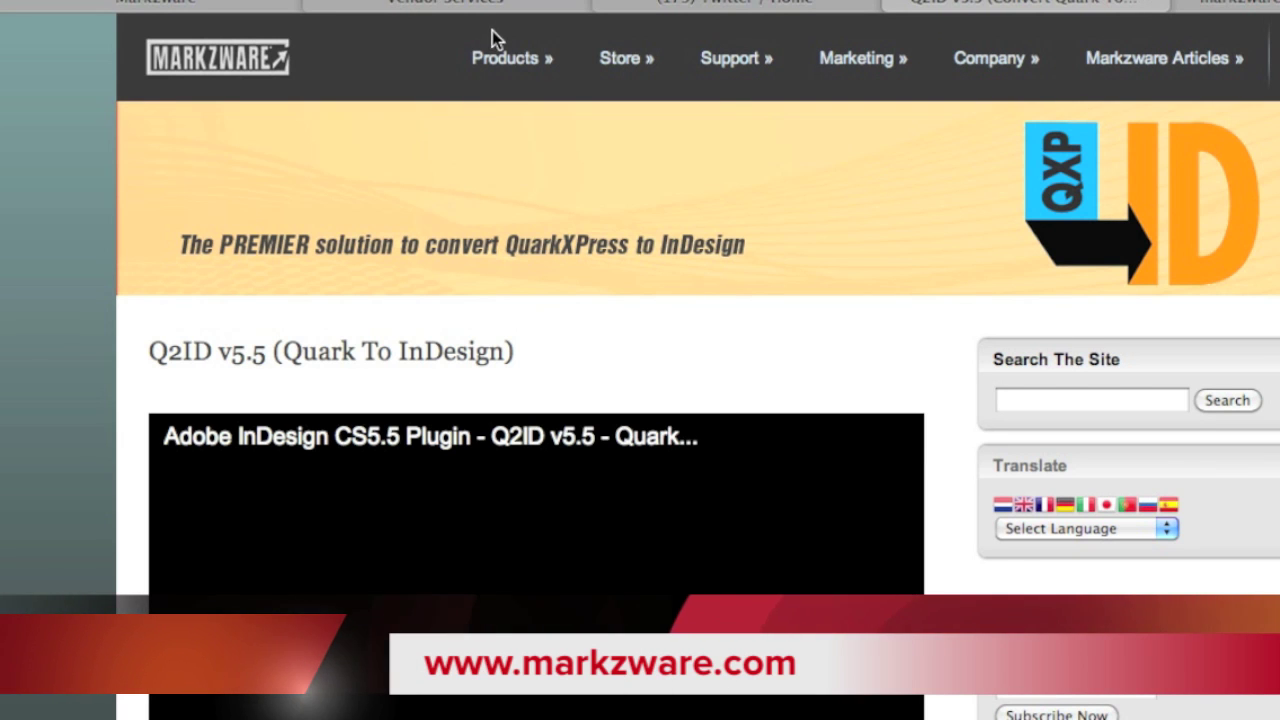
mouse_move(503, 62)
mouse_move(531, 227)
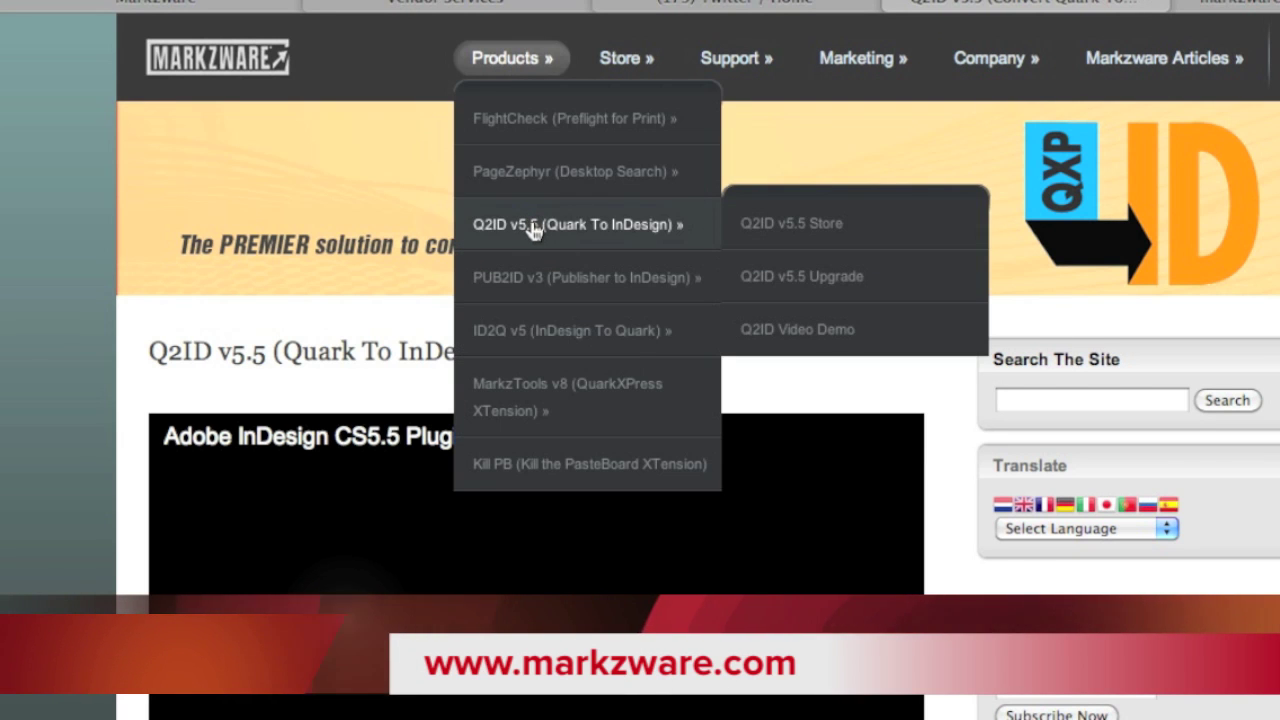
scroll(640, 366, down, 10)
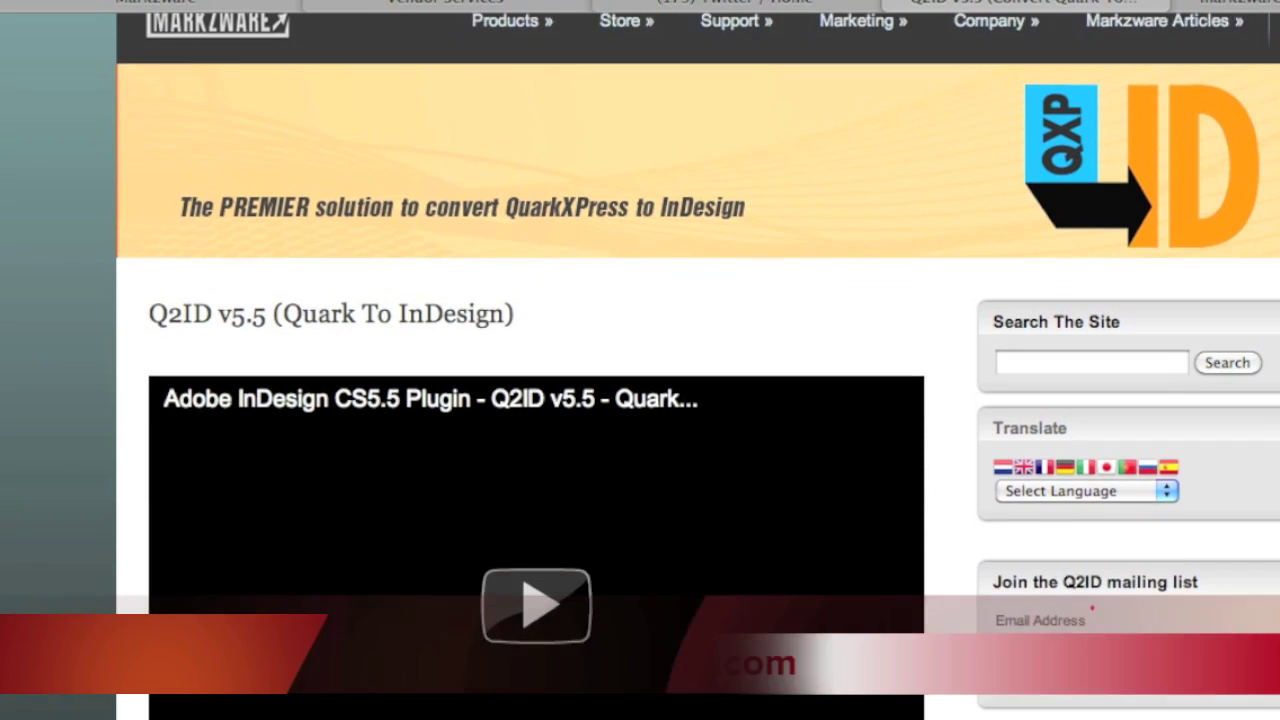
scroll(640, 366, down, 14)
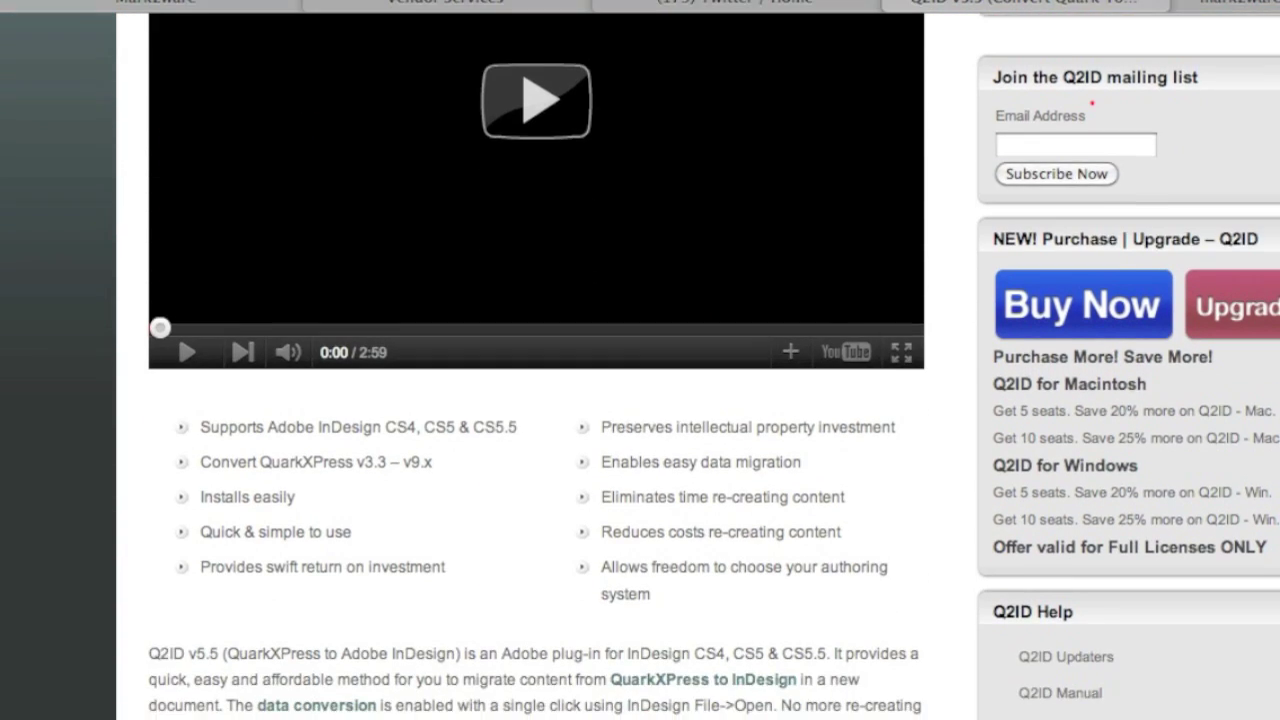
scroll(640, 366, down, 2)
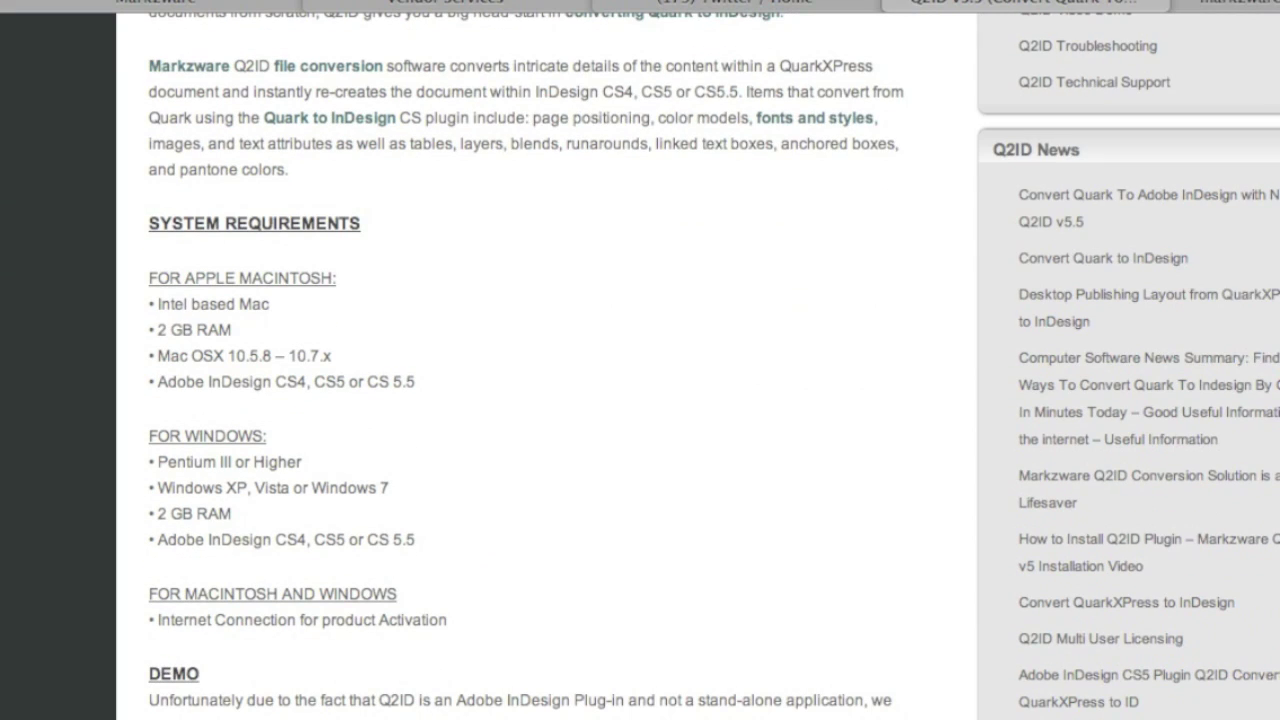
scroll(640, 366, down, 3)
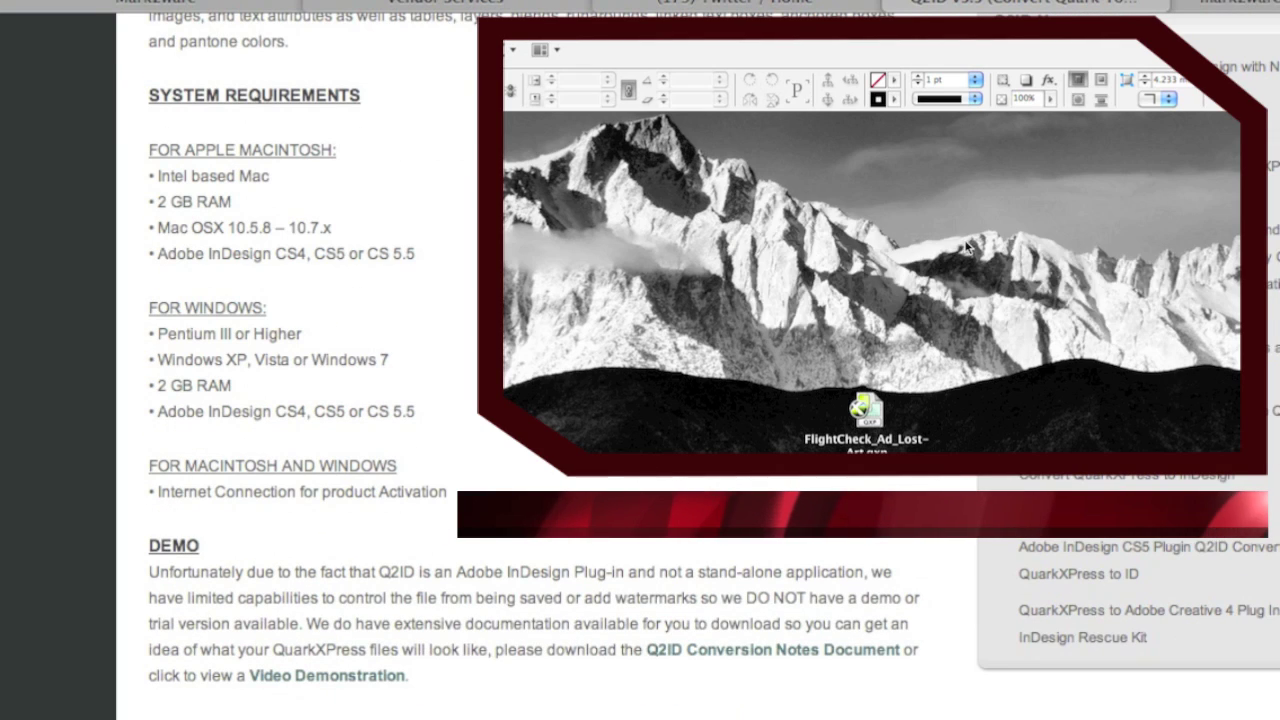
Step: Scroll back up and return to the Markzware home page via the logo
scroll(640, 366, up, 16)
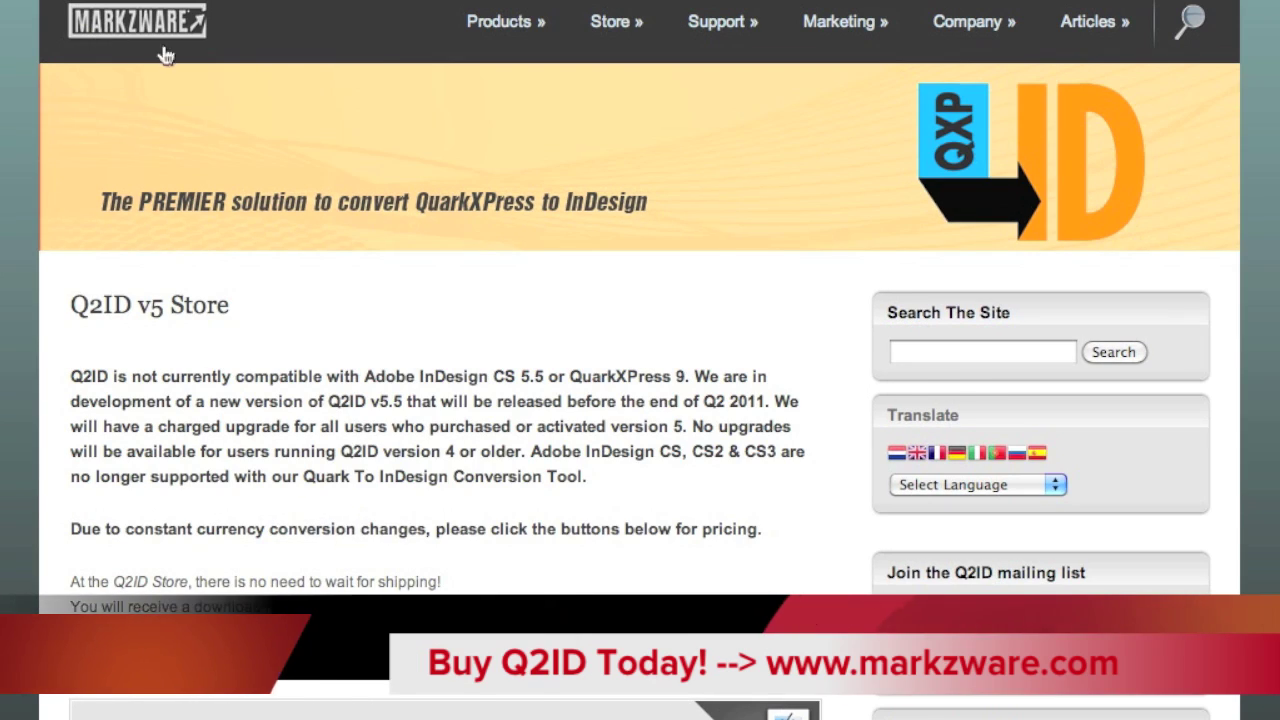
click(160, 48)
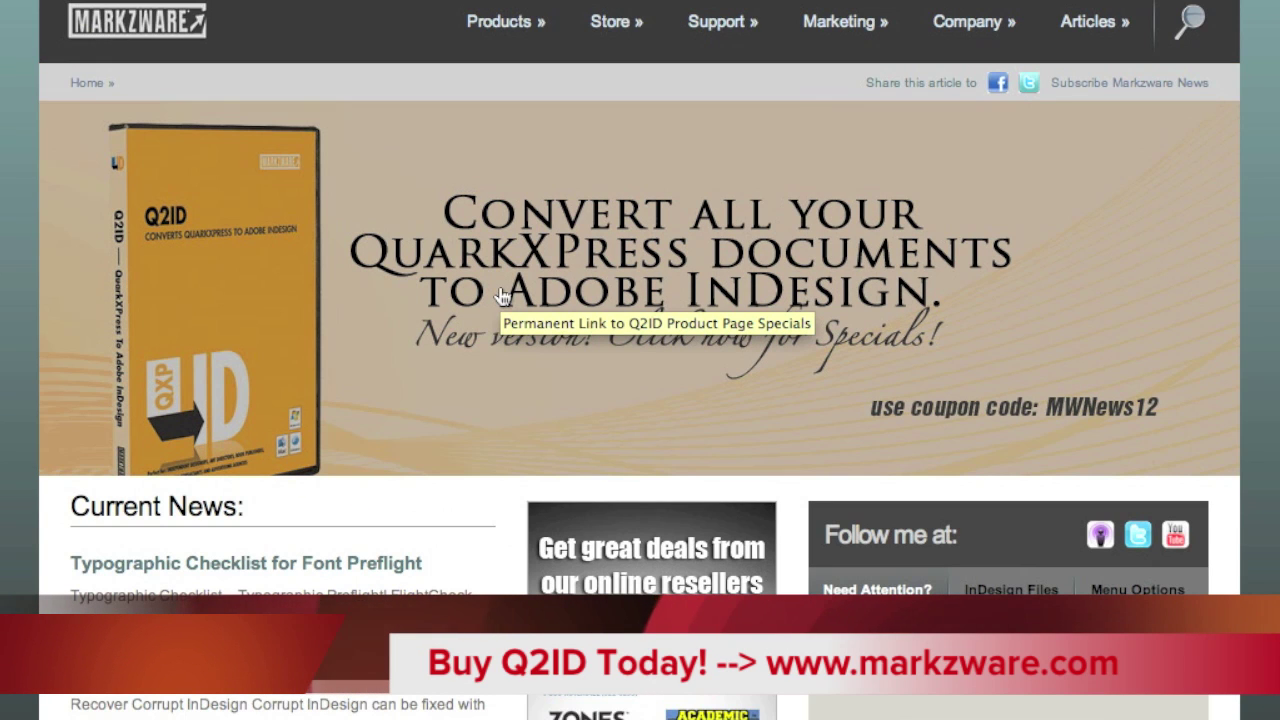